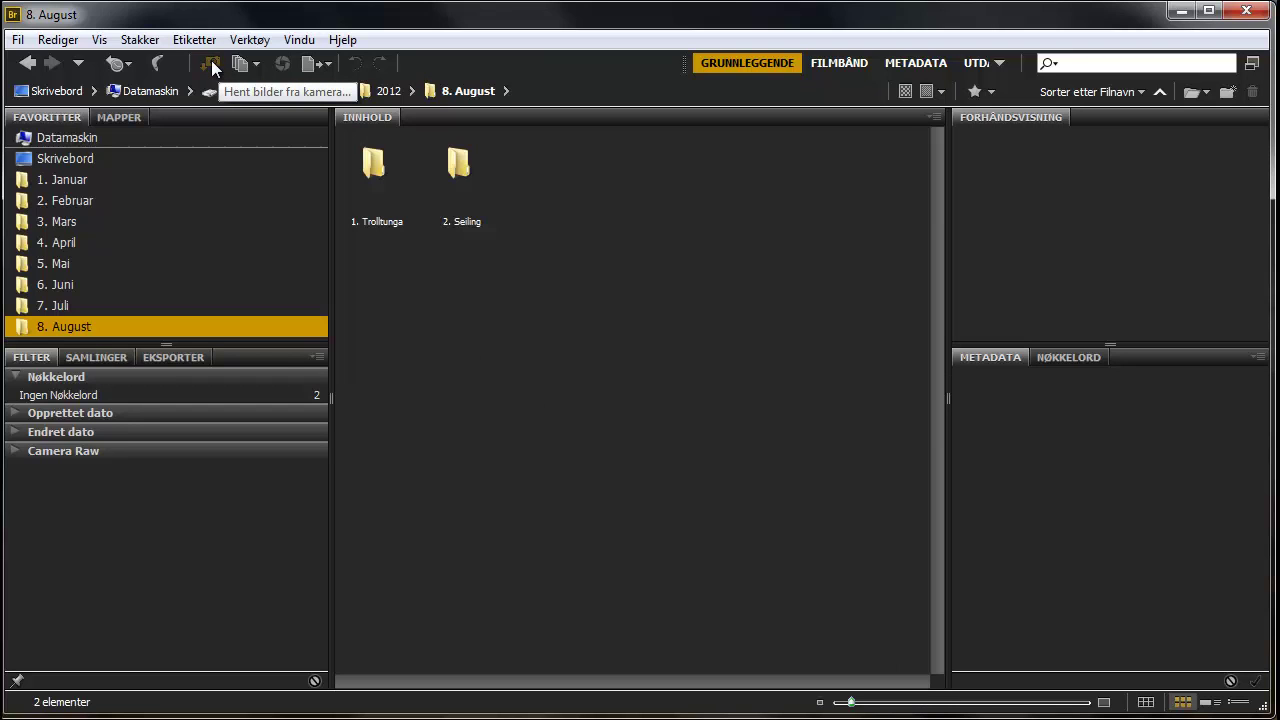
# Open the Photo Downloader, move it nearer the screen centre, and expand the source list
pyautogui.click(211, 62)
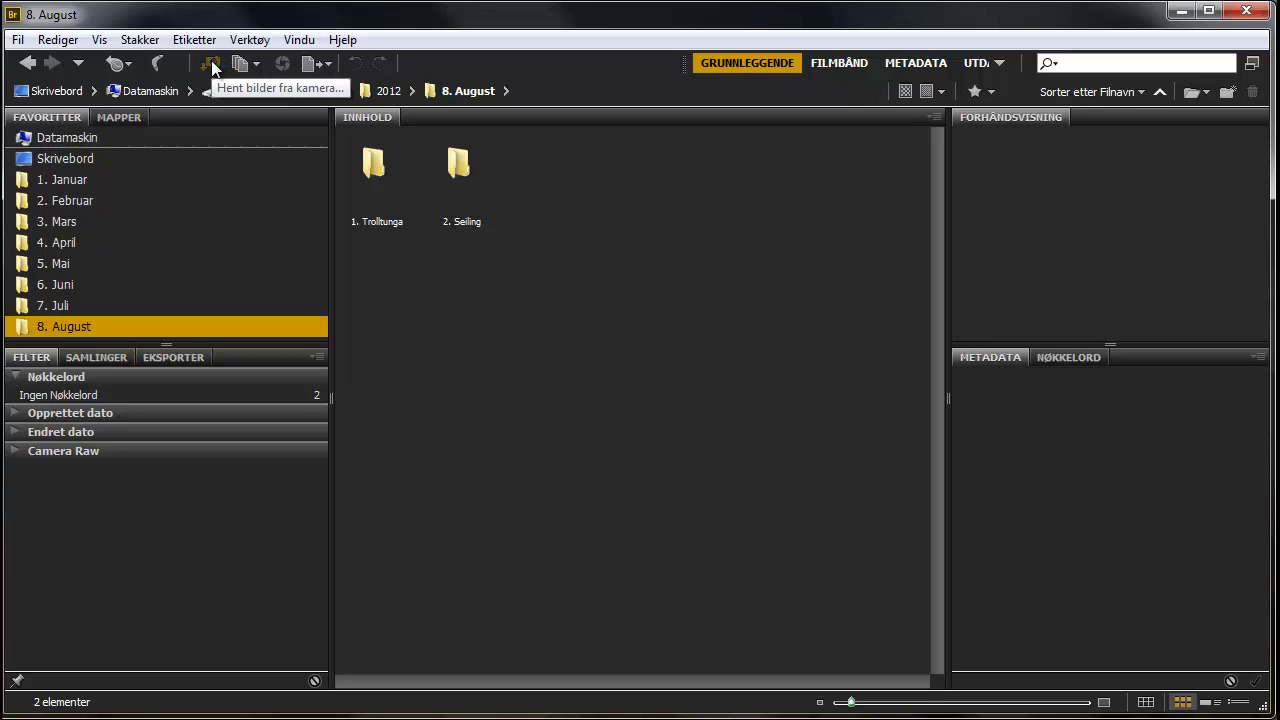
pyautogui.moveTo(910, 280)
pyautogui.mouseDown()
pyautogui.moveTo(652, 120)
pyautogui.moveTo(542, 90)
pyautogui.mouseUp()
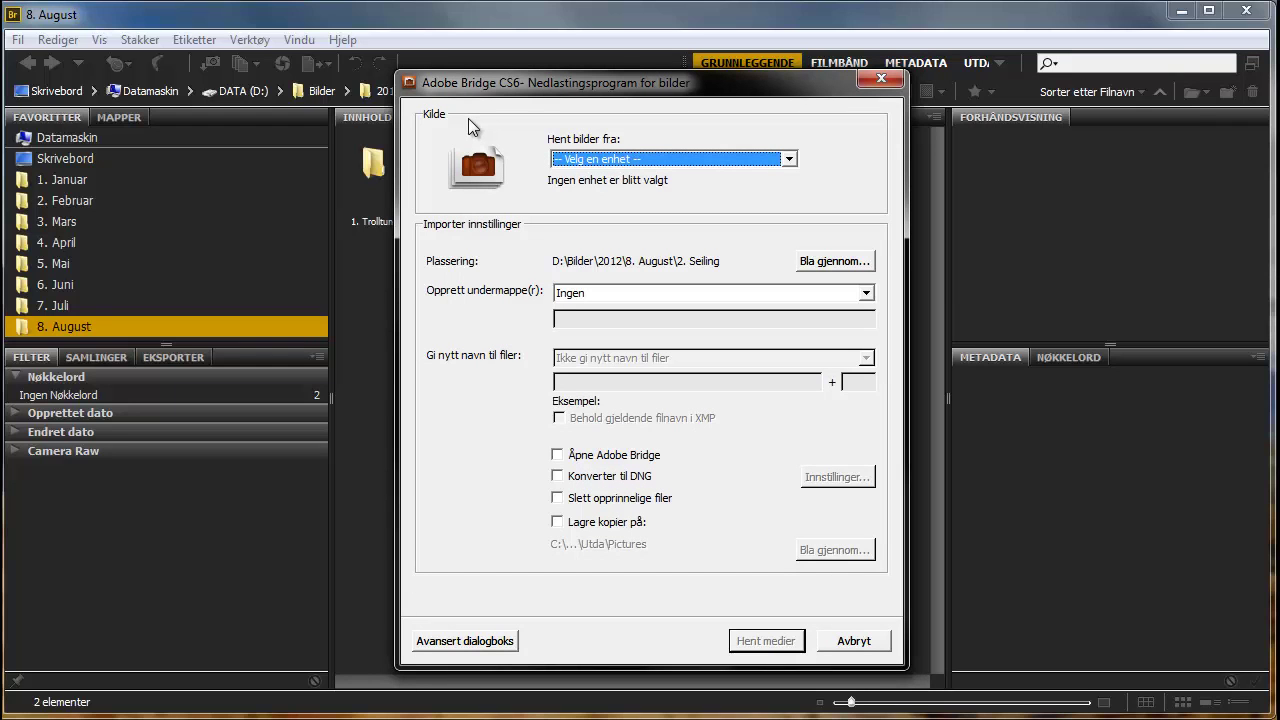
pyautogui.click(667, 160)
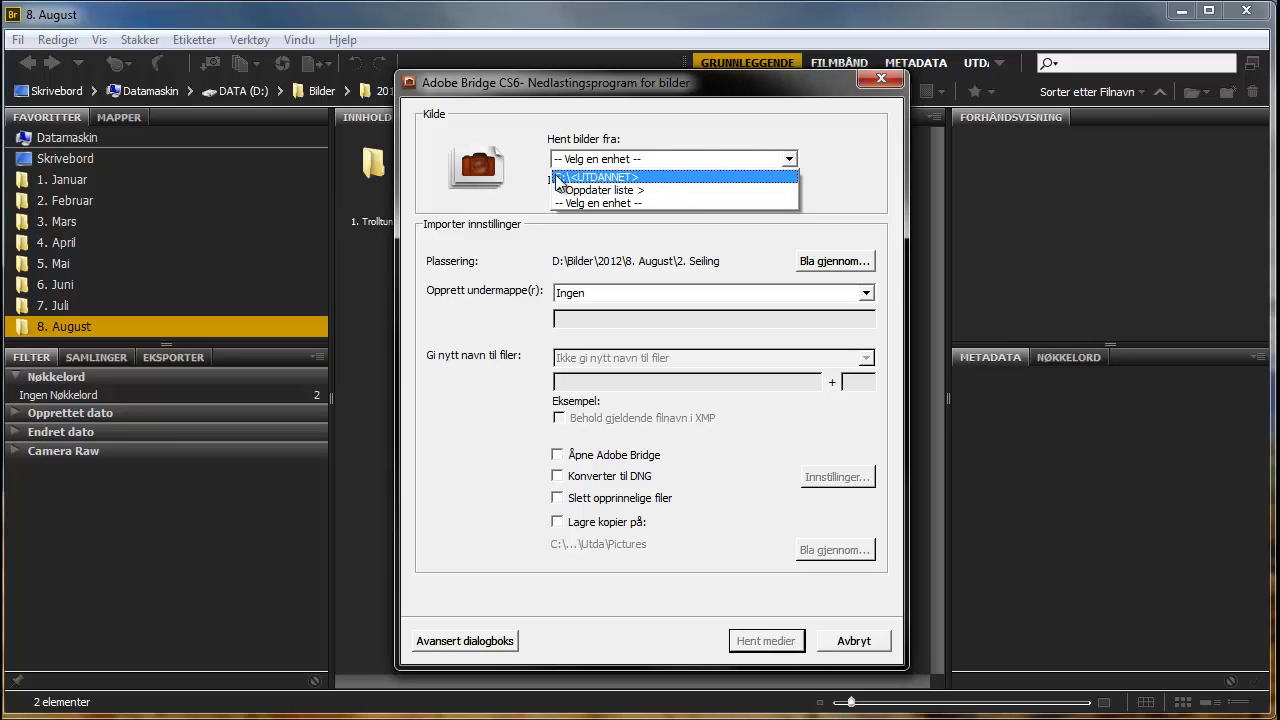
# Choose the G:\<UTDANNET> card as the source, picking up 27 files (11,4MB)
pyautogui.click(614, 178)
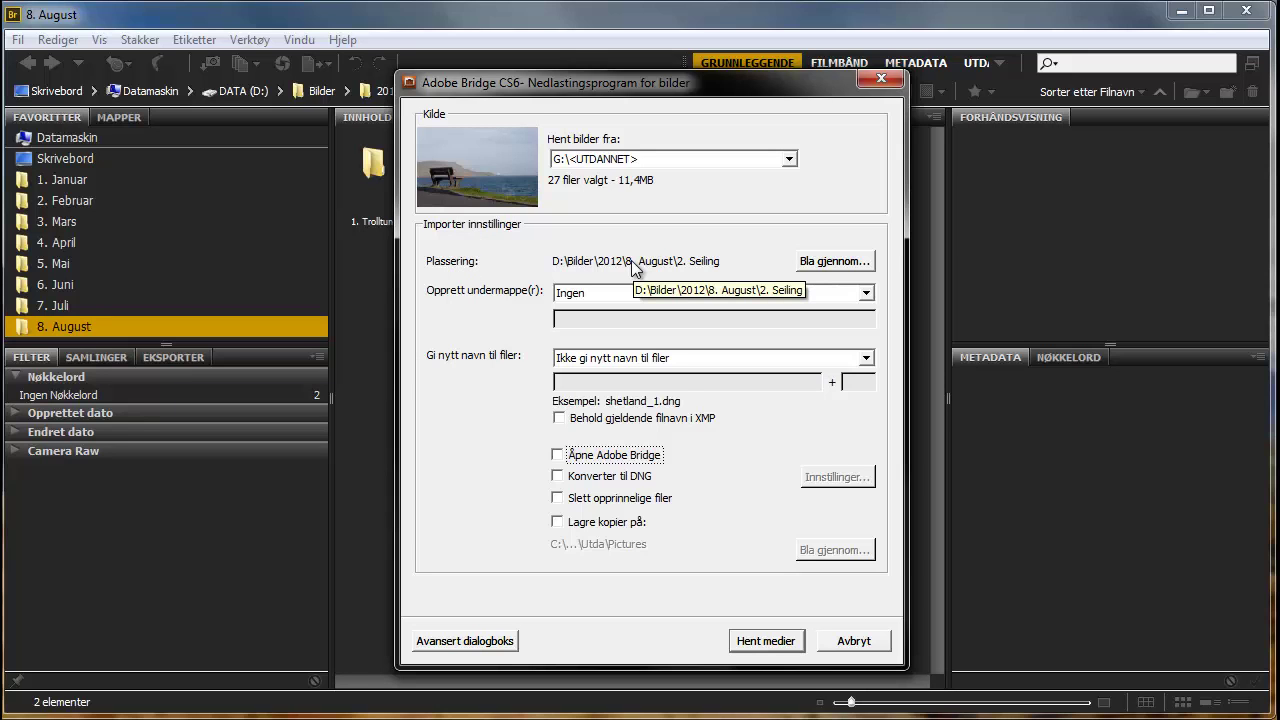
# Browse for the save location and navigate to D:\Bilder\2012\8. August
pyautogui.click(811, 263)
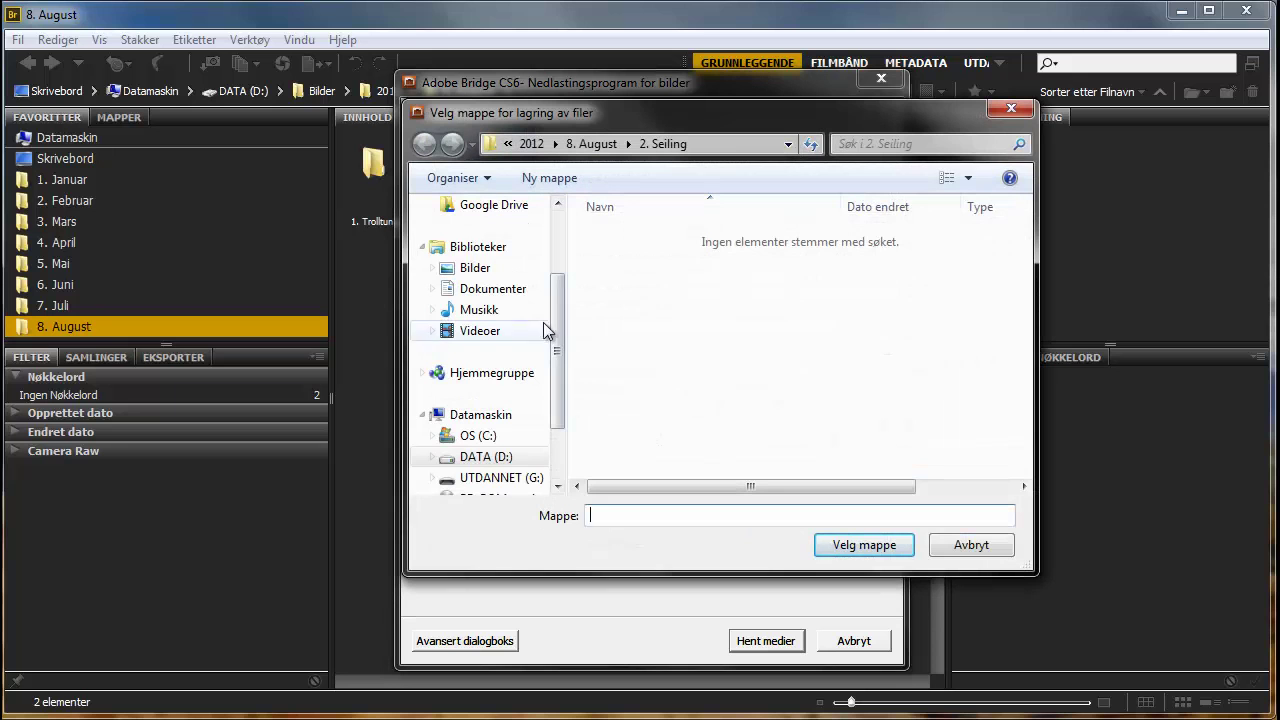
pyautogui.click(472, 268)
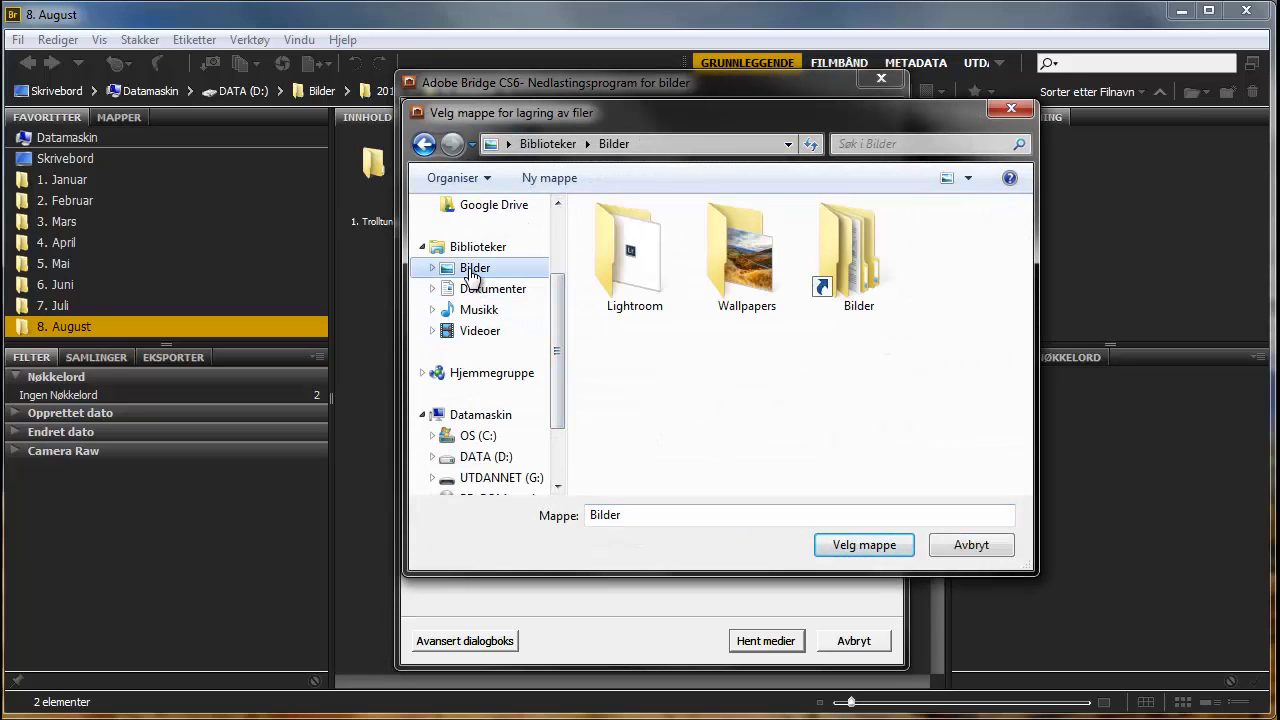
pyautogui.click(845, 262)
pyautogui.doubleClick(845, 262)
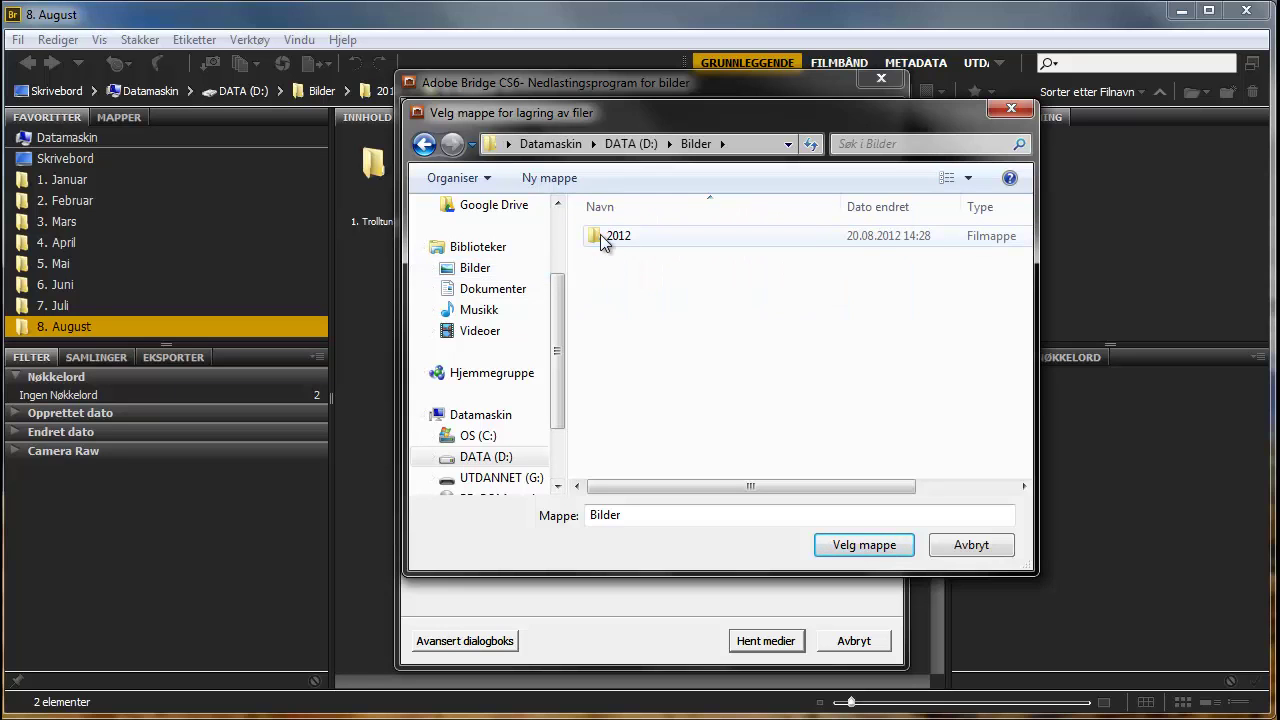
pyautogui.doubleClick(603, 240)
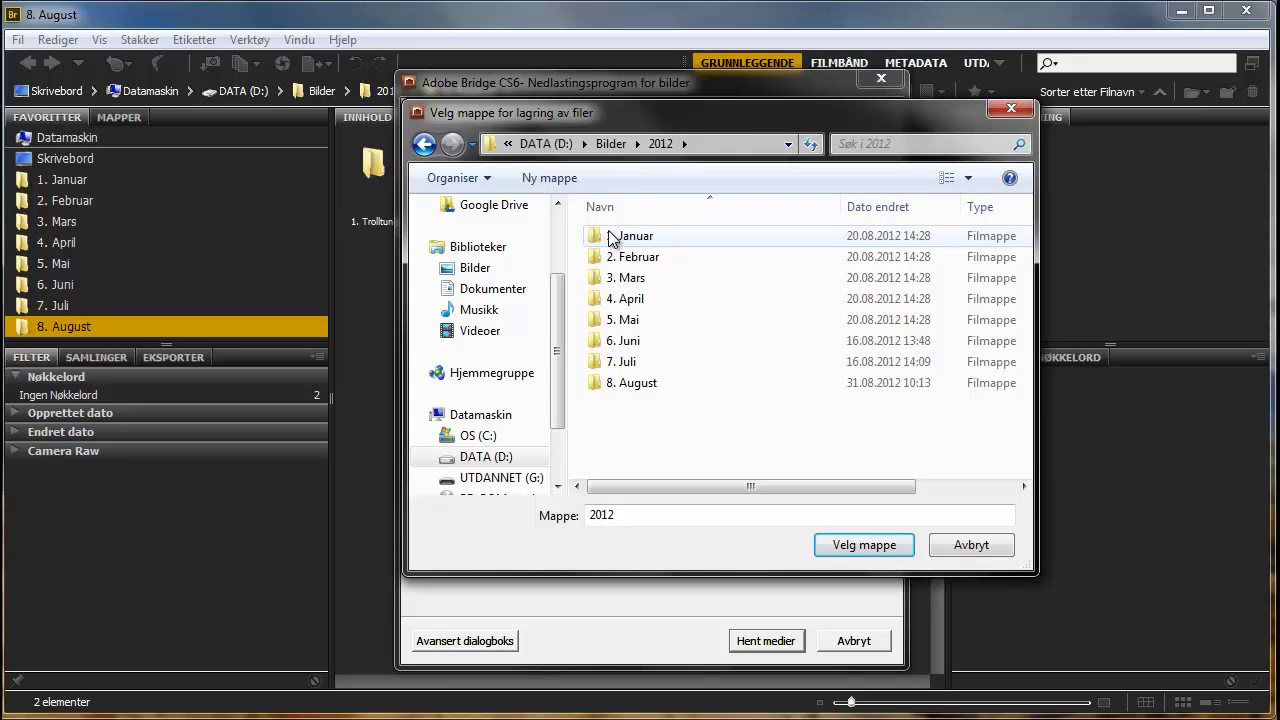
pyautogui.doubleClick(622, 385)
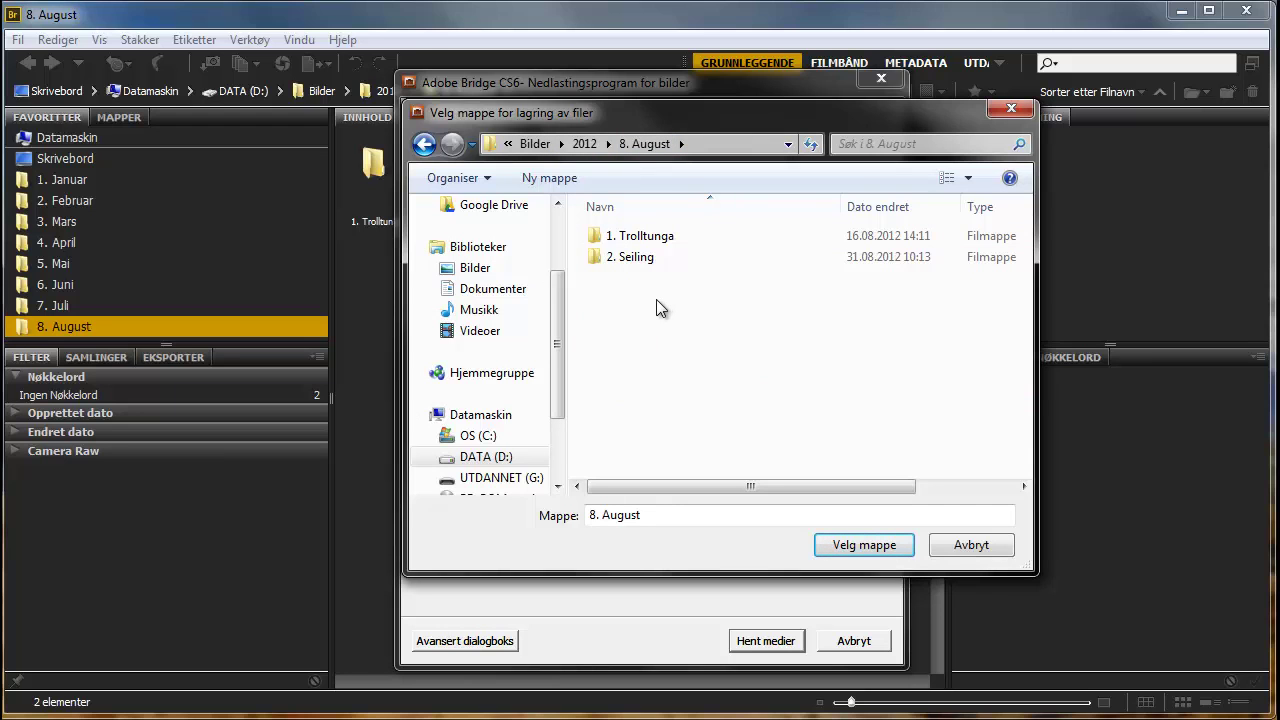
# Make a folder '3. Innføring i Adobe Bridge' inside 8. August and open it
pyautogui.click(560, 188)
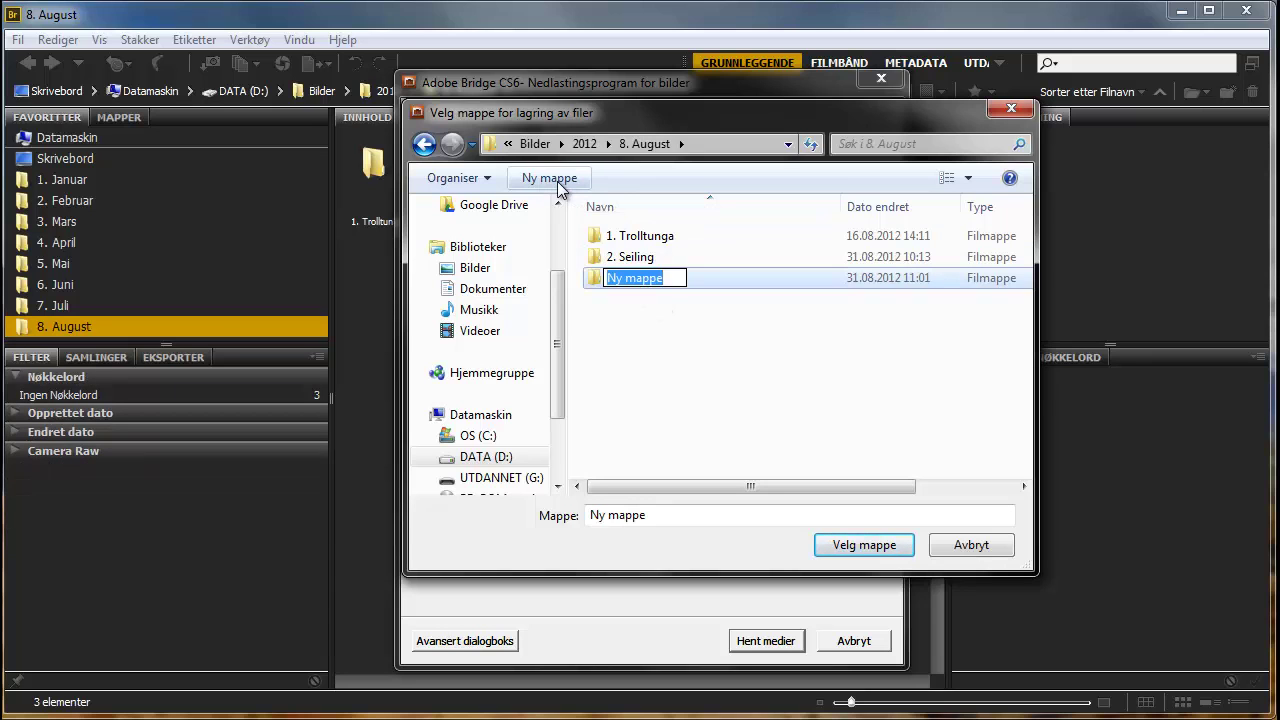
pyautogui.write('3.')
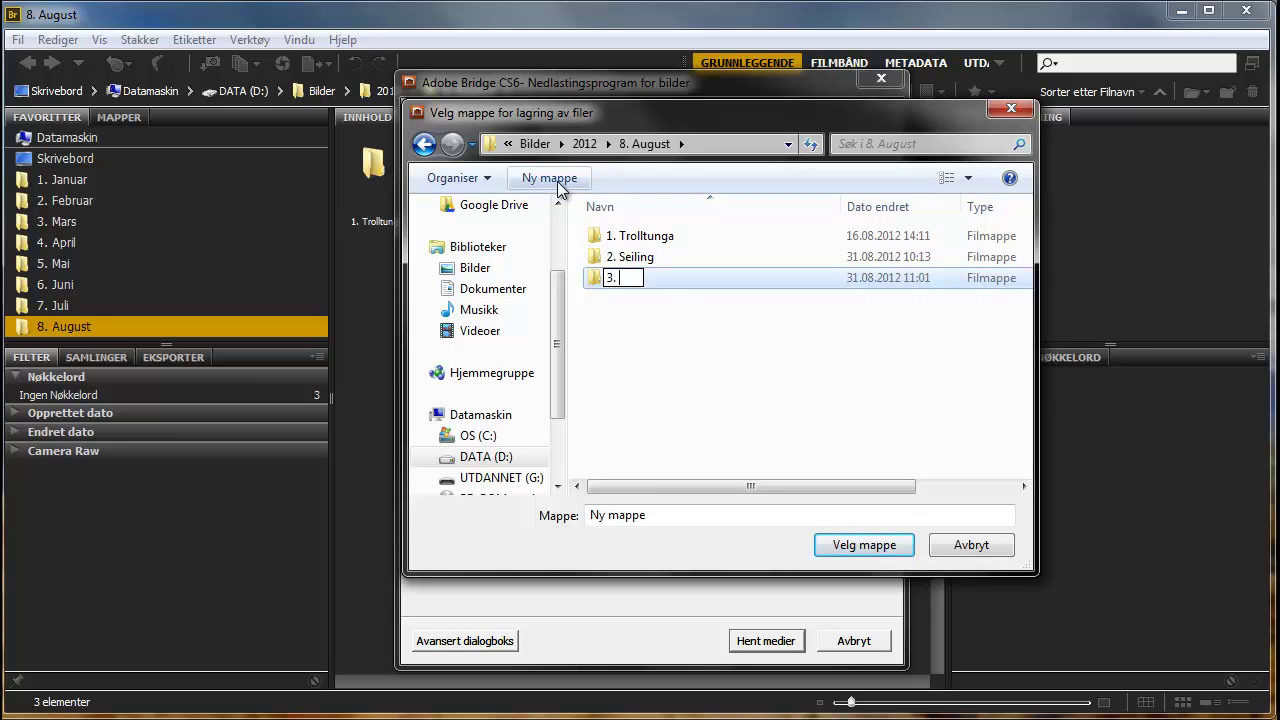
pyautogui.write(' Innføring i S')
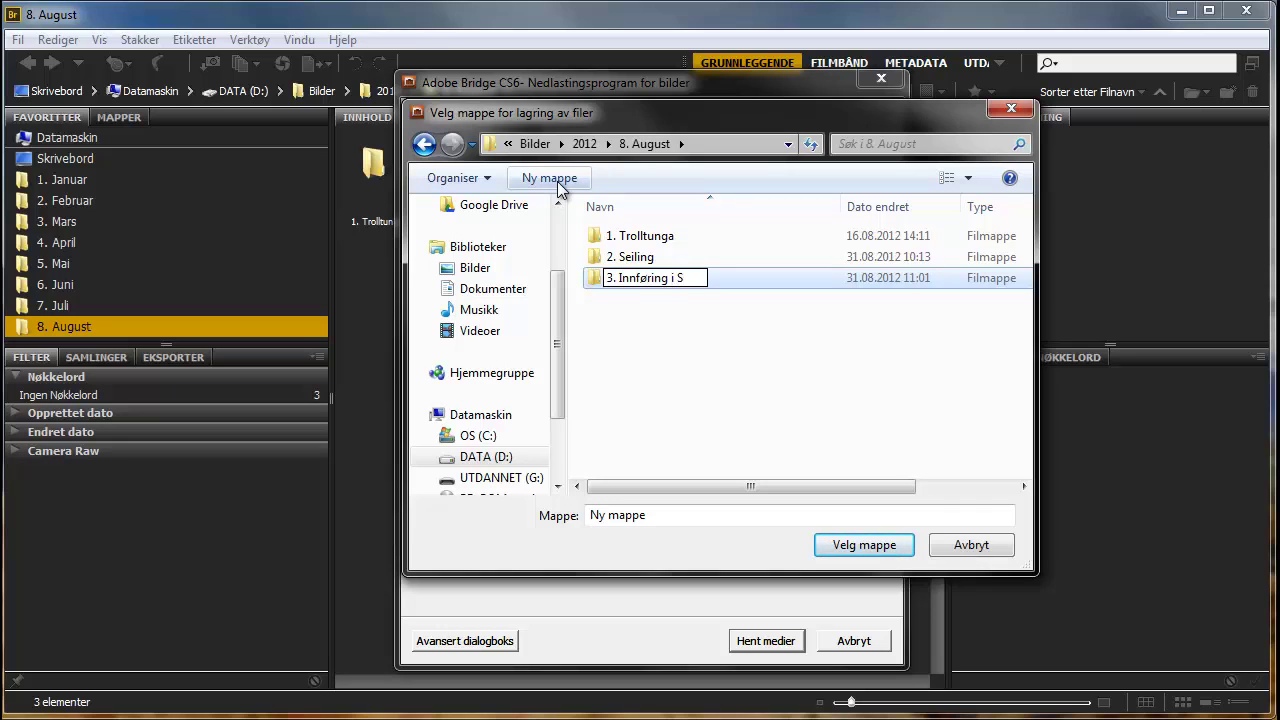
pyautogui.press('BackSpace')
pyautogui.write('Adobe Bridge')
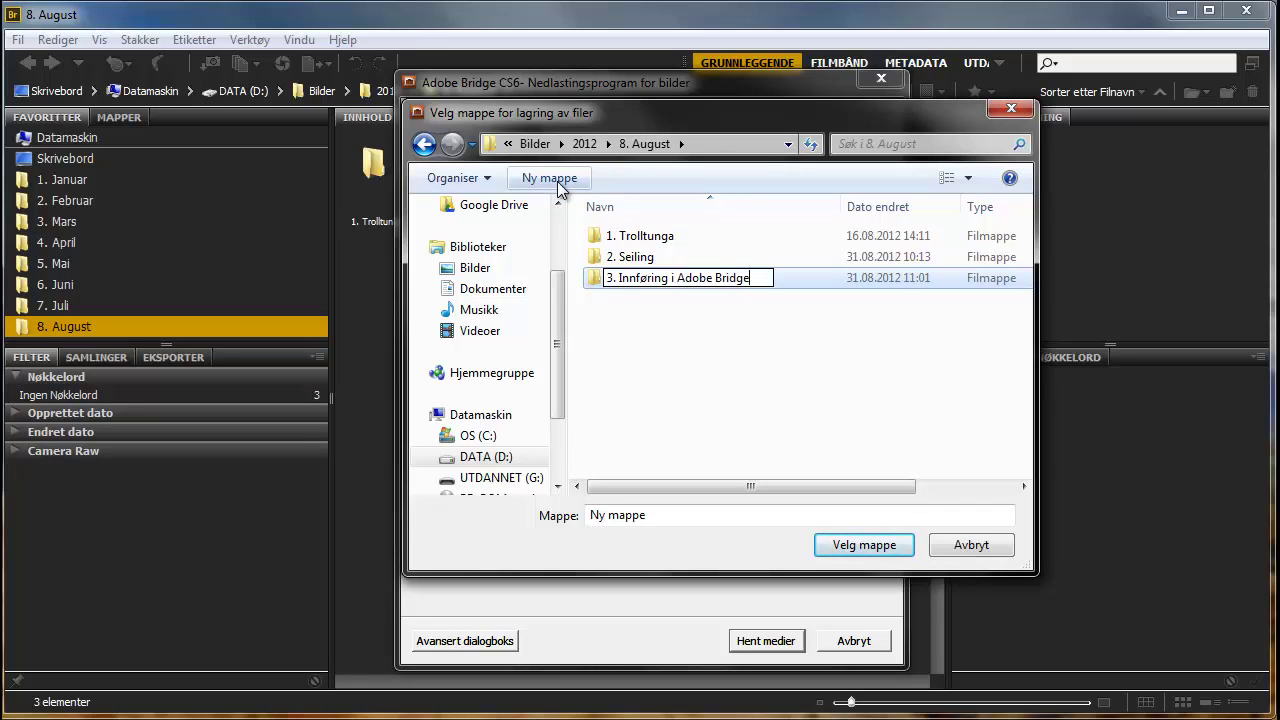
pyautogui.press('Return')
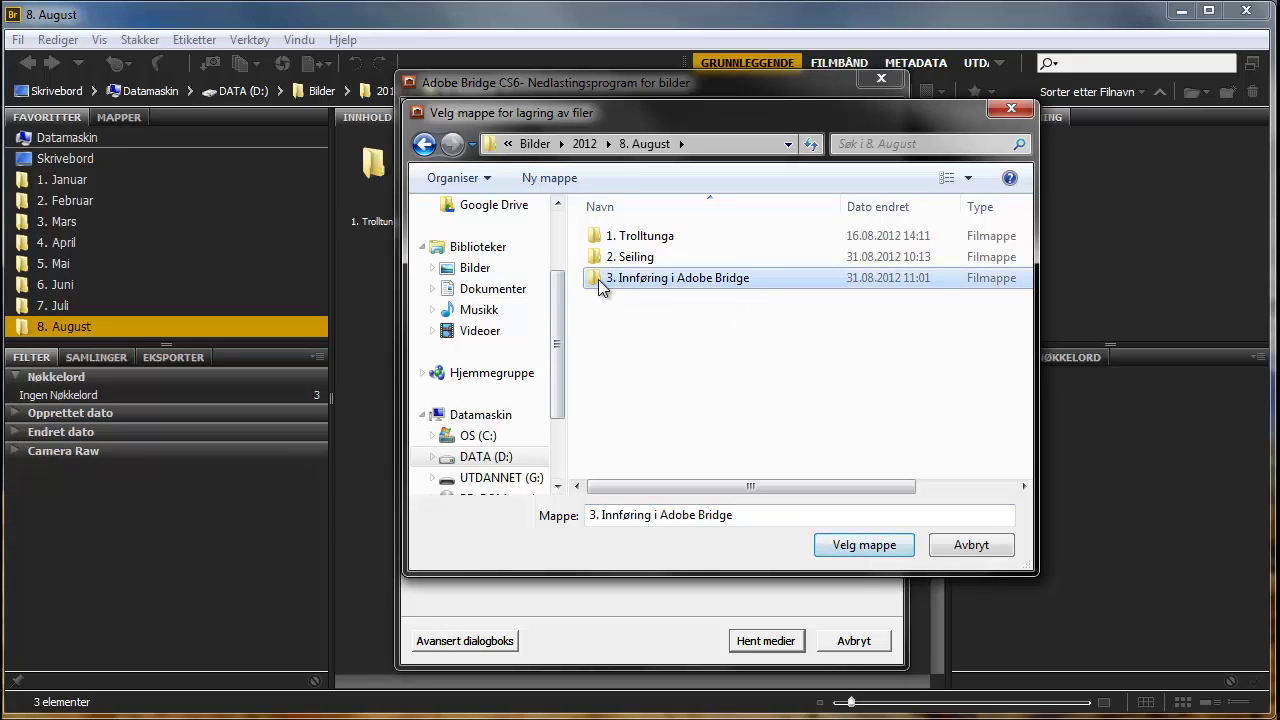
pyautogui.doubleClick(598, 279)
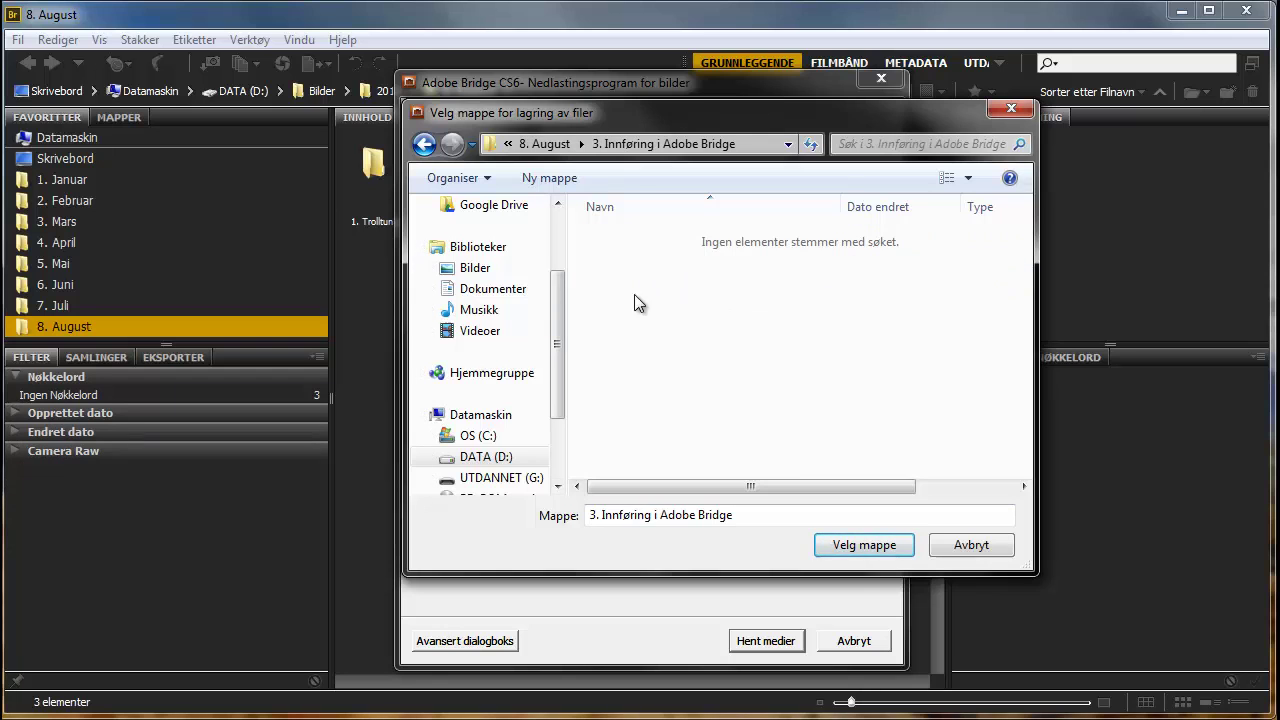
# Use '3. Innføring i Adobe Bridge' as the download location and try a date-taken subfolder
pyautogui.click(845, 548)
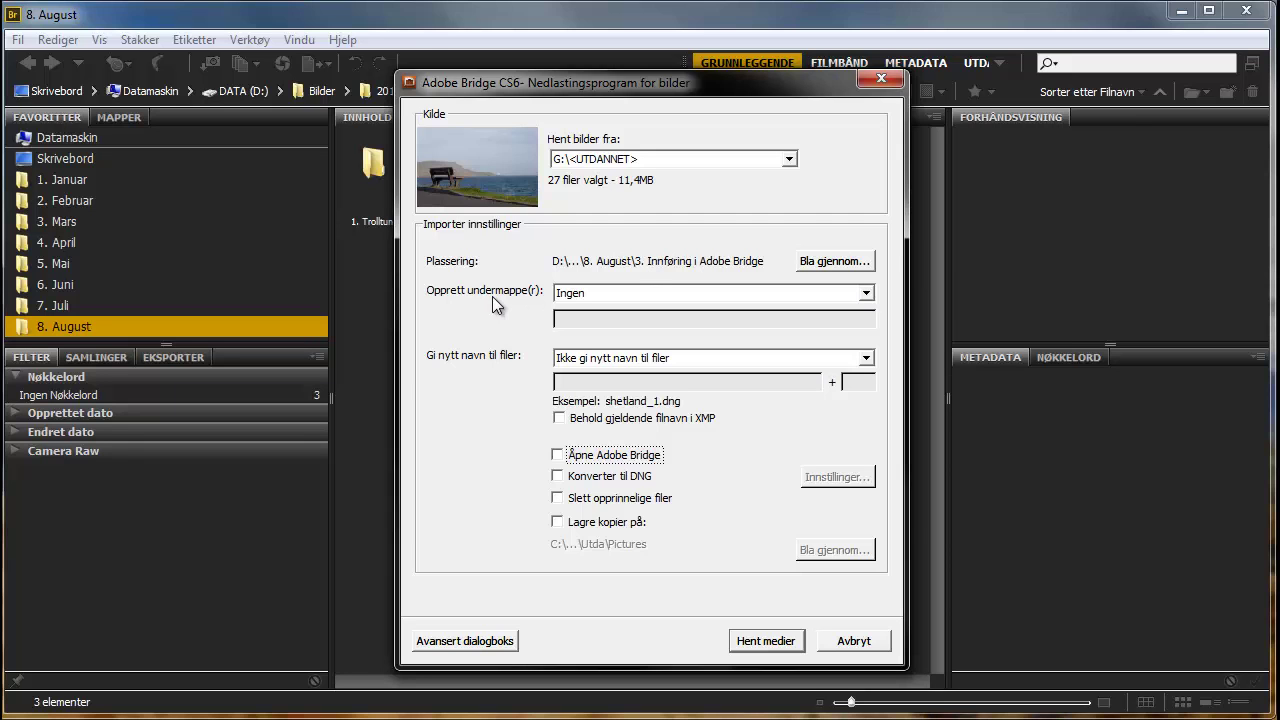
pyautogui.click(578, 294)
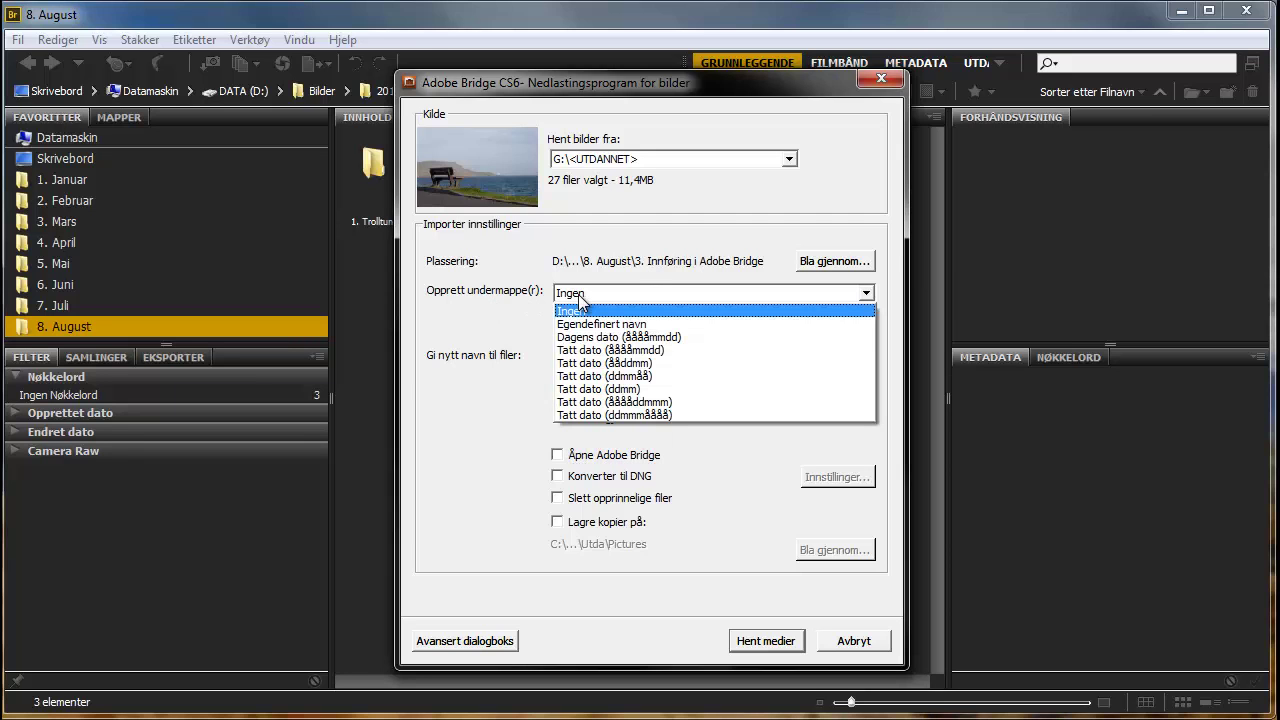
pyautogui.click(592, 351)
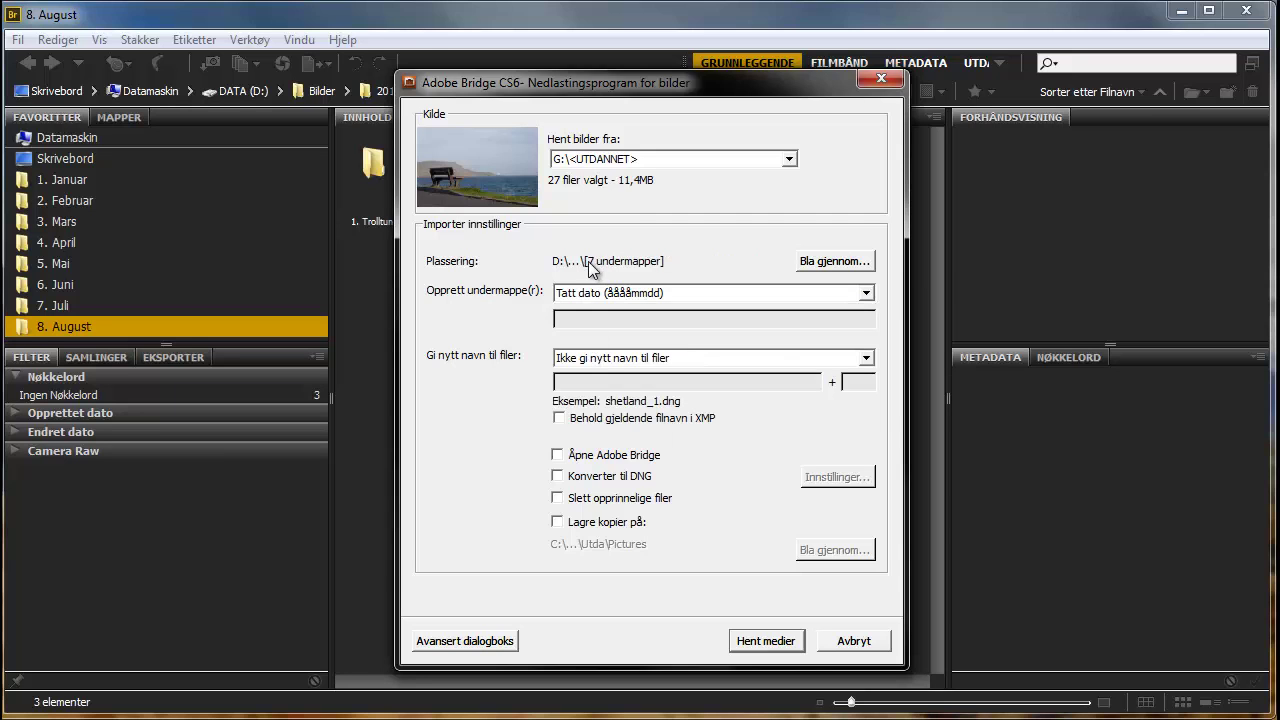
pyautogui.click(652, 293)
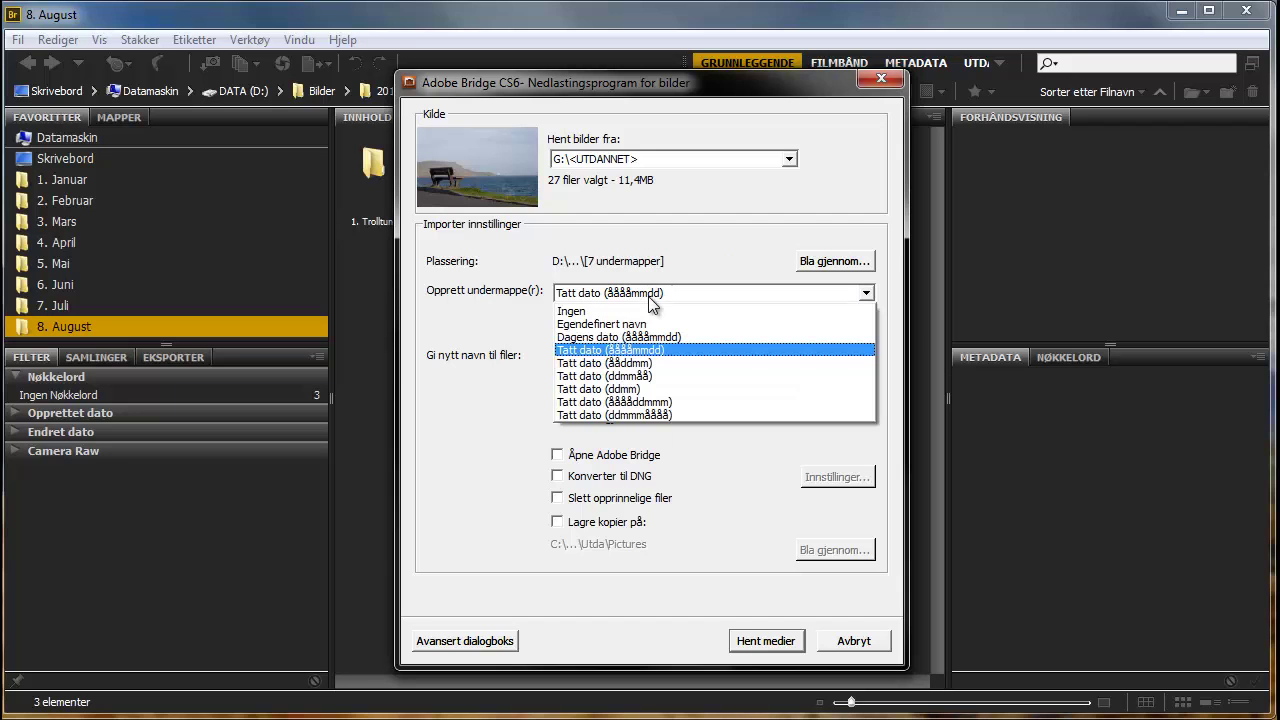
pyautogui.click(614, 390)
# Cycle through the subfolder date formats, finally setting subfolder creation to Ingen
pyautogui.click(617, 293)
pyautogui.click(644, 341)
pyautogui.click(625, 293)
pyautogui.click(620, 415)
pyautogui.click(614, 293)
pyautogui.click(630, 376)
pyautogui.click(628, 296)
pyautogui.click(621, 299)
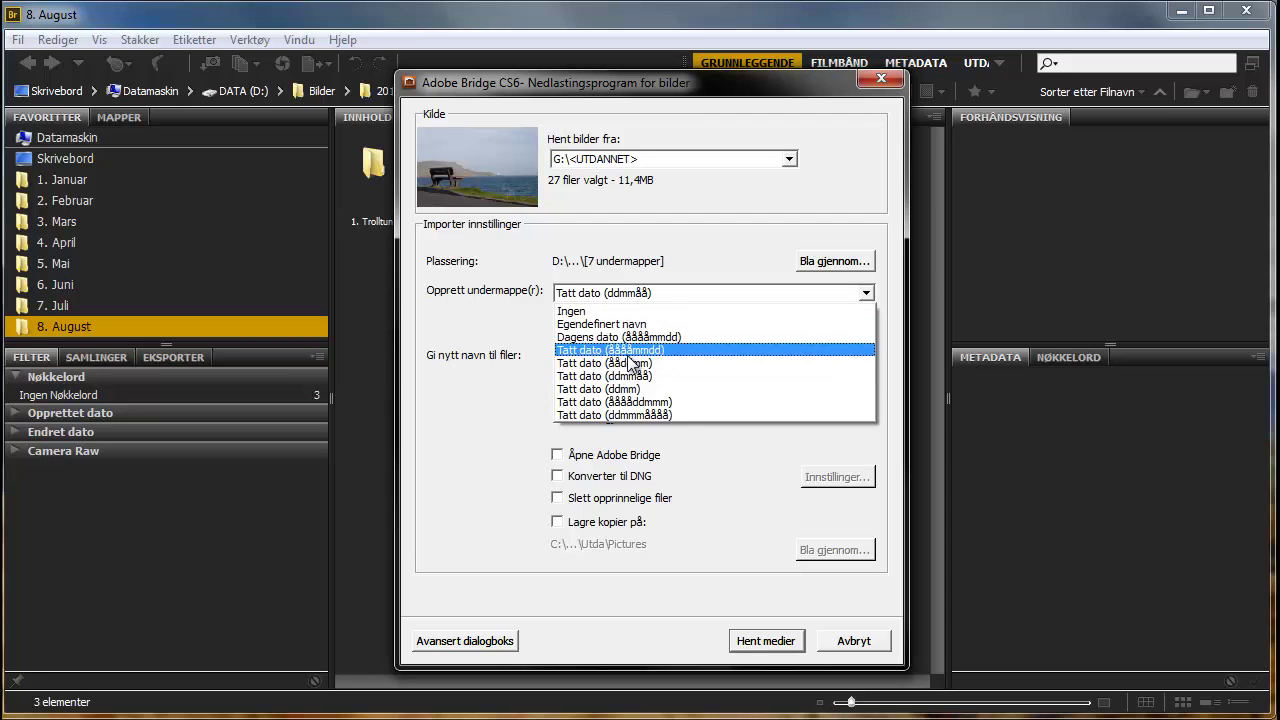
pyautogui.click(628, 352)
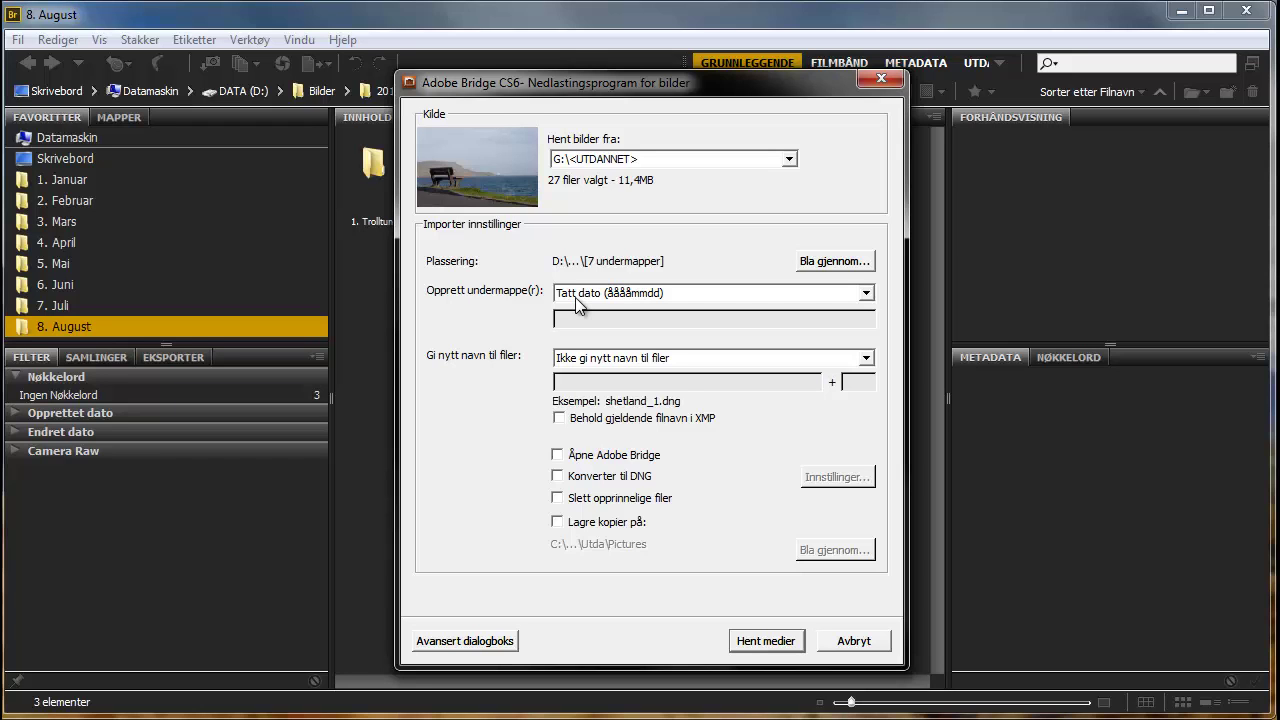
pyautogui.click(660, 298)
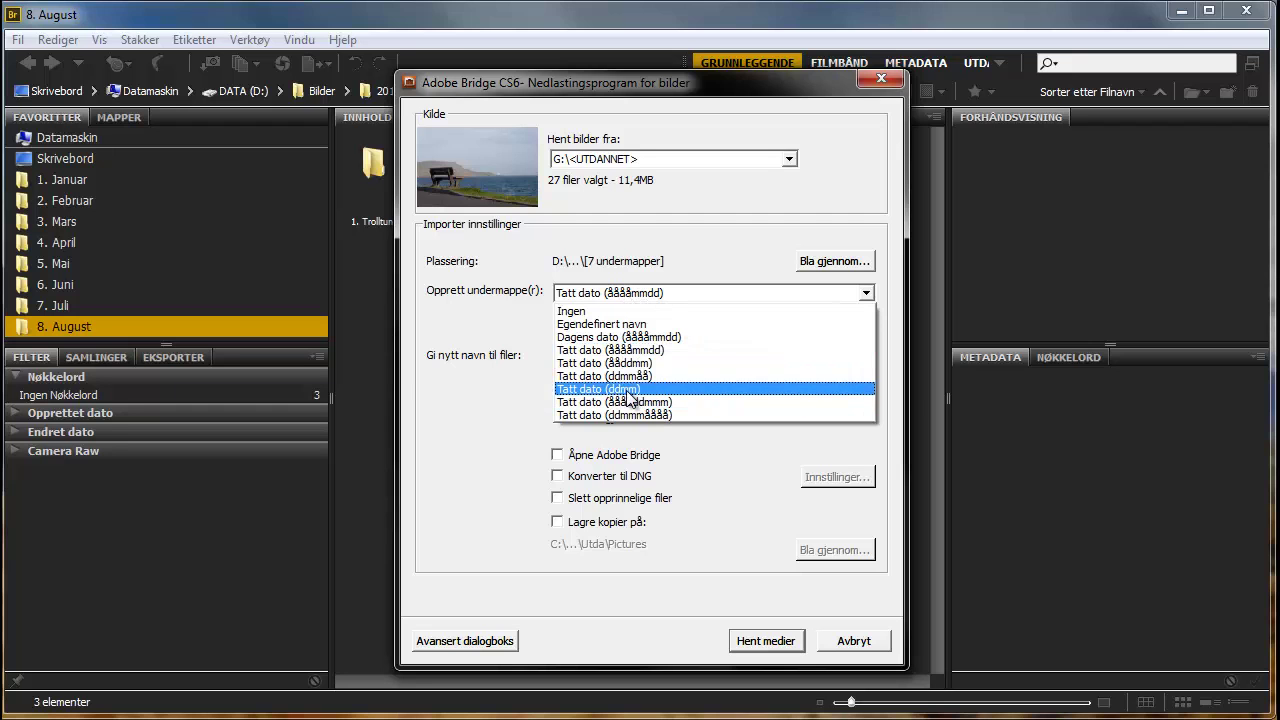
pyautogui.click(674, 297)
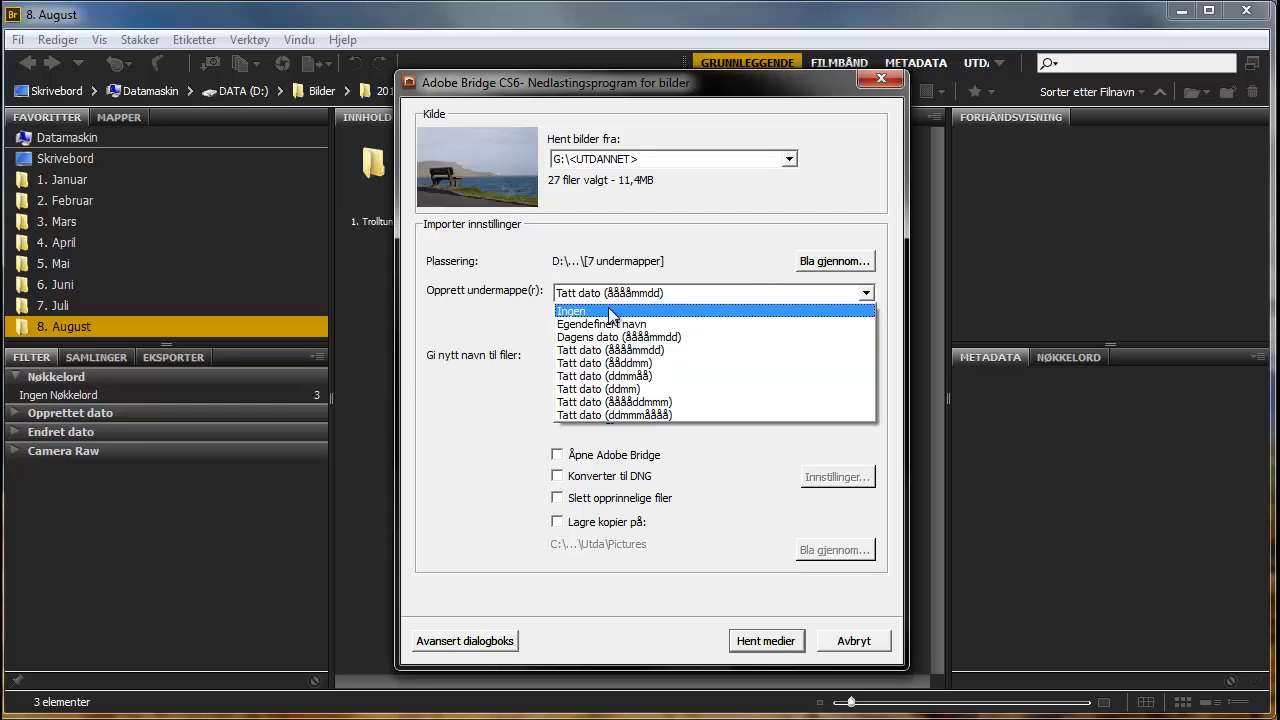
pyautogui.click(608, 312)
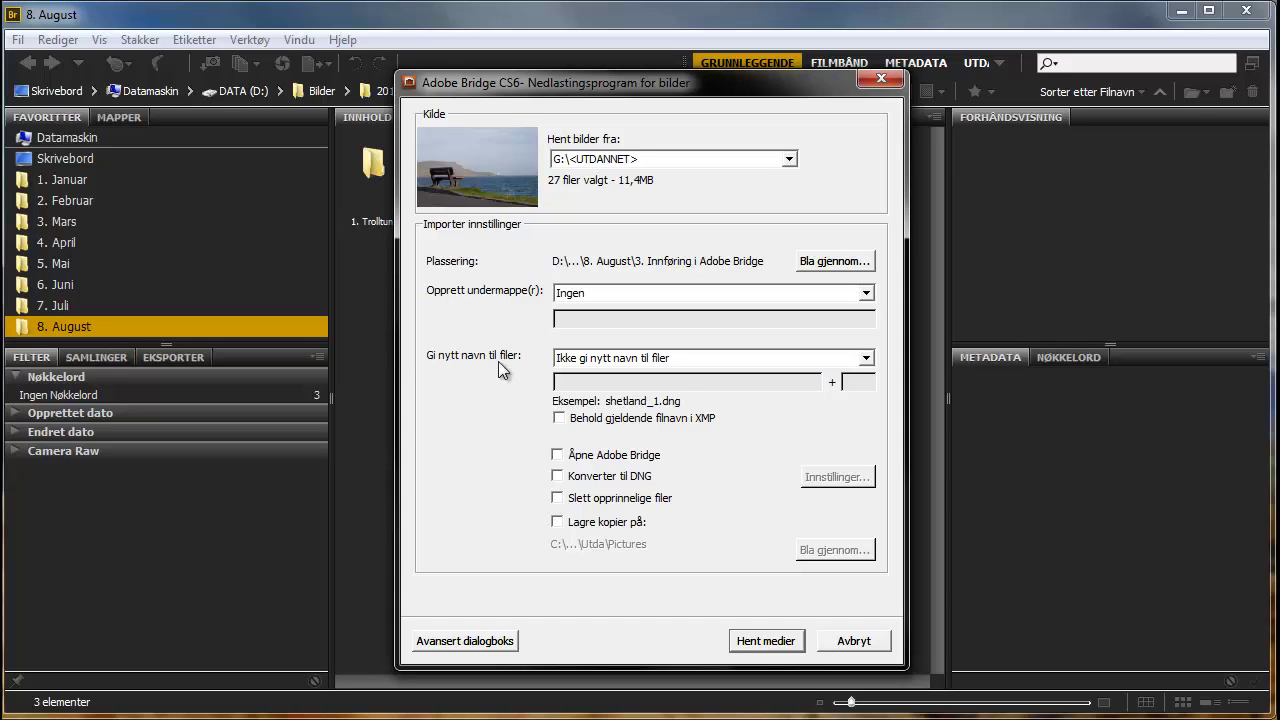
# Set file renaming to Egendefinert navn with the custom name 'bridge' (bridge_0001.dng)
pyautogui.click(565, 365)
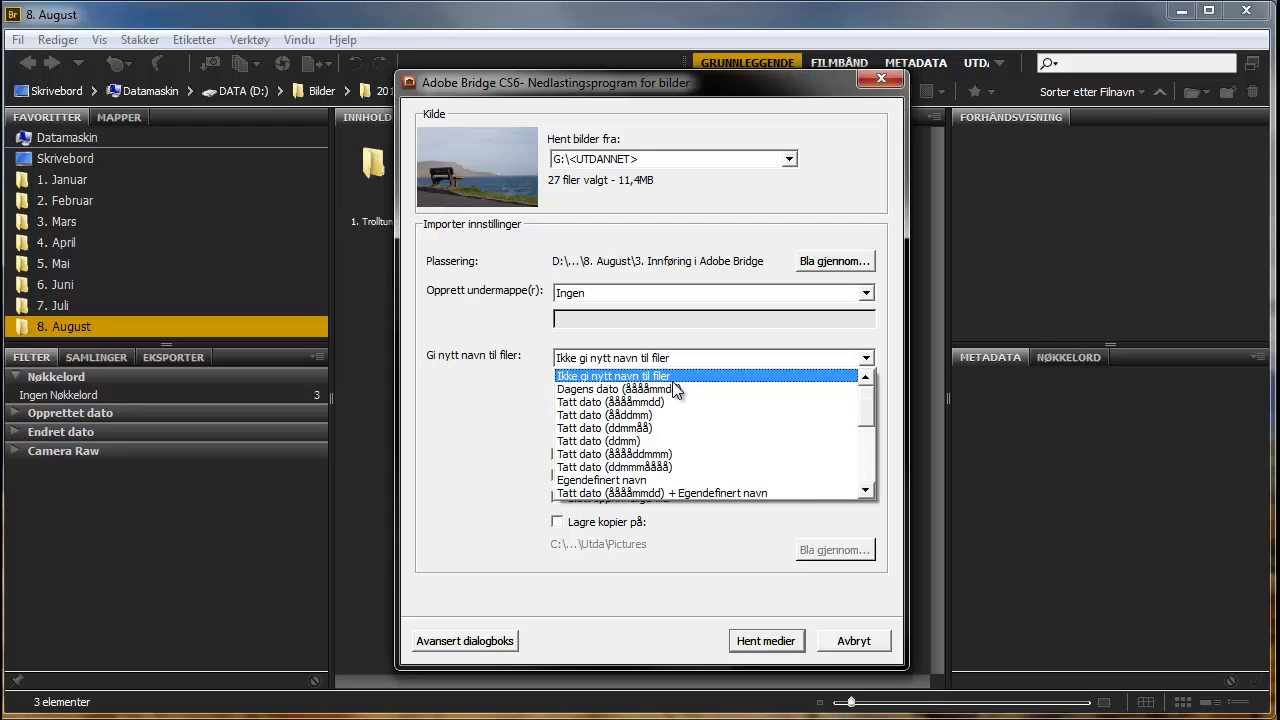
pyautogui.click(620, 393)
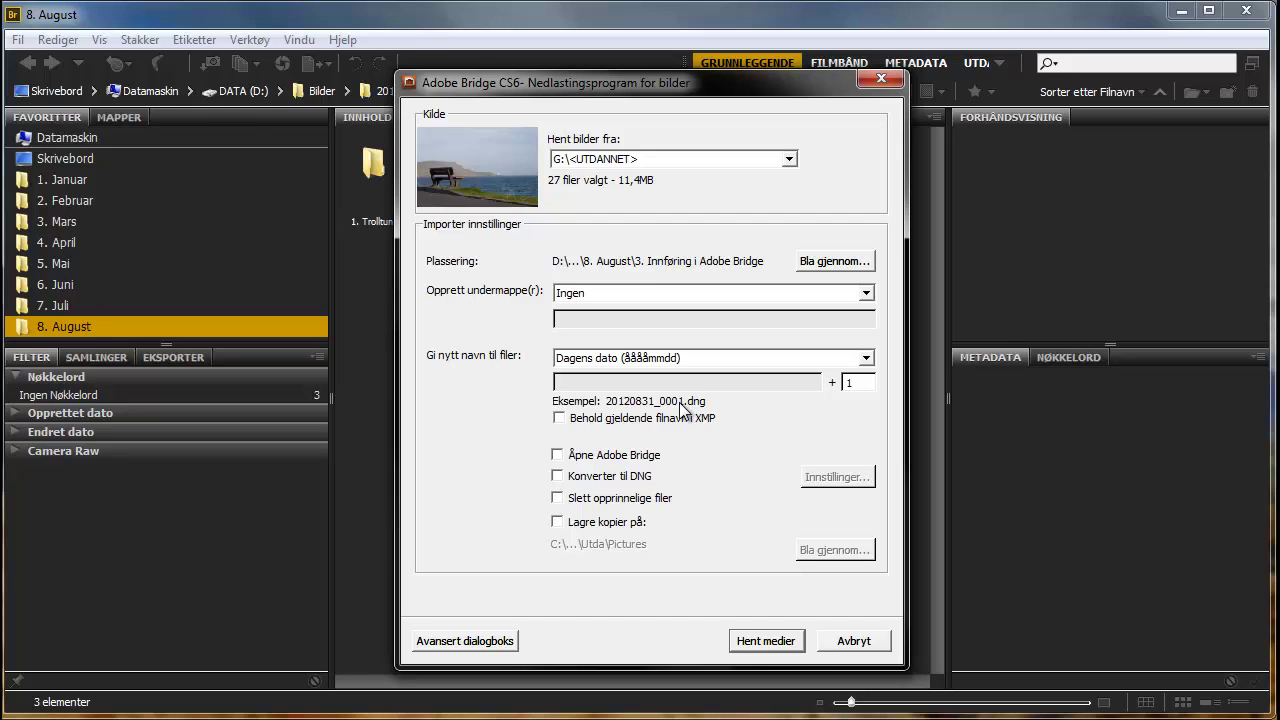
pyautogui.click(652, 360)
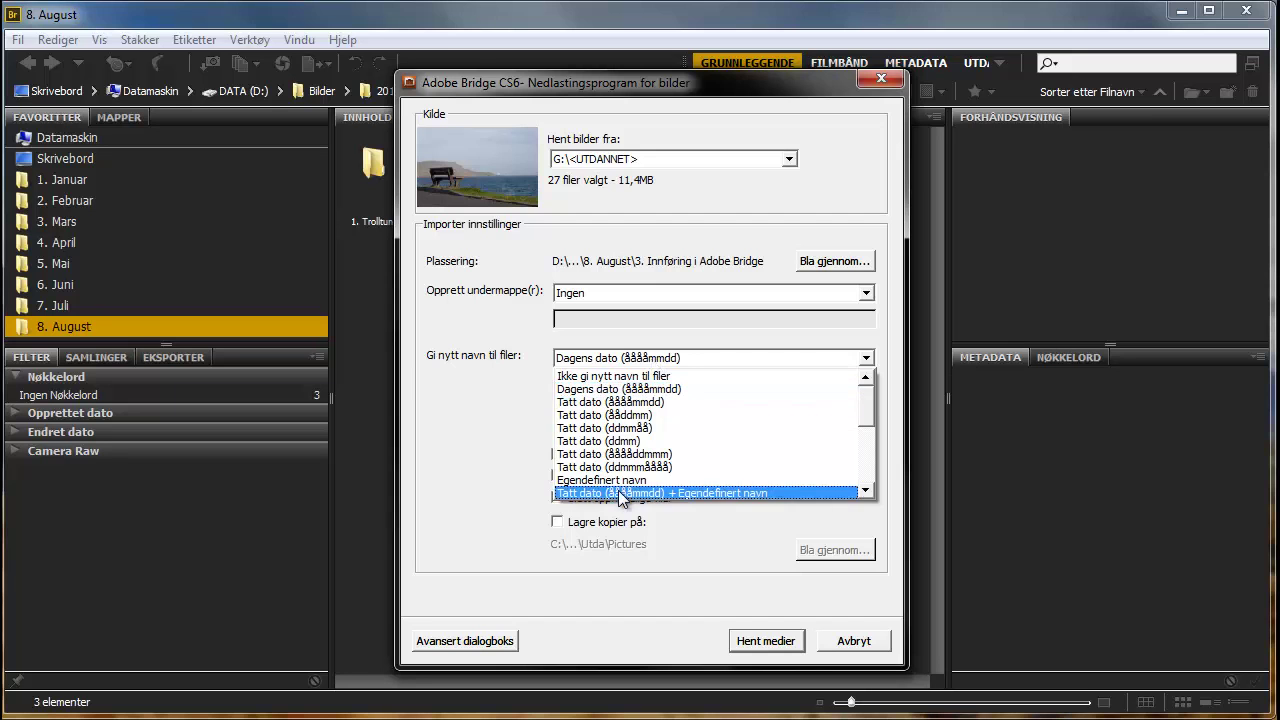
pyautogui.scroll(-1, 638, 460)
pyautogui.scroll(-1, 630, 466)
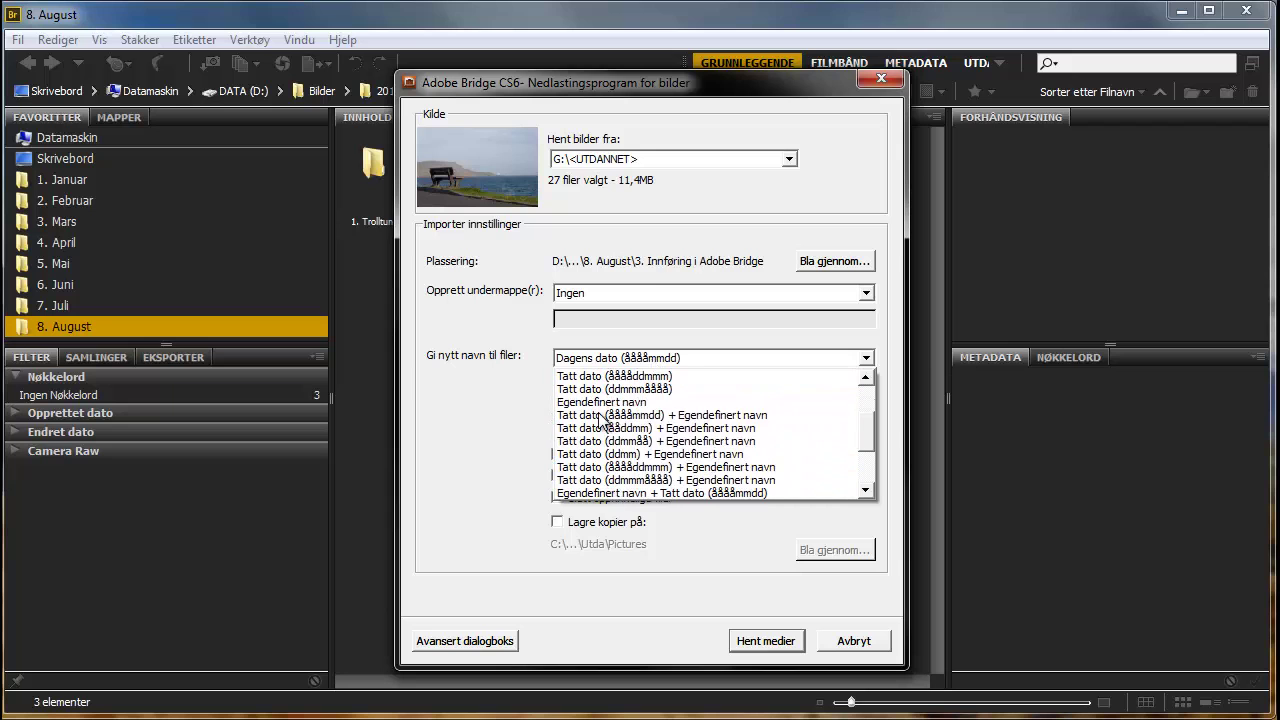
pyautogui.click(620, 401)
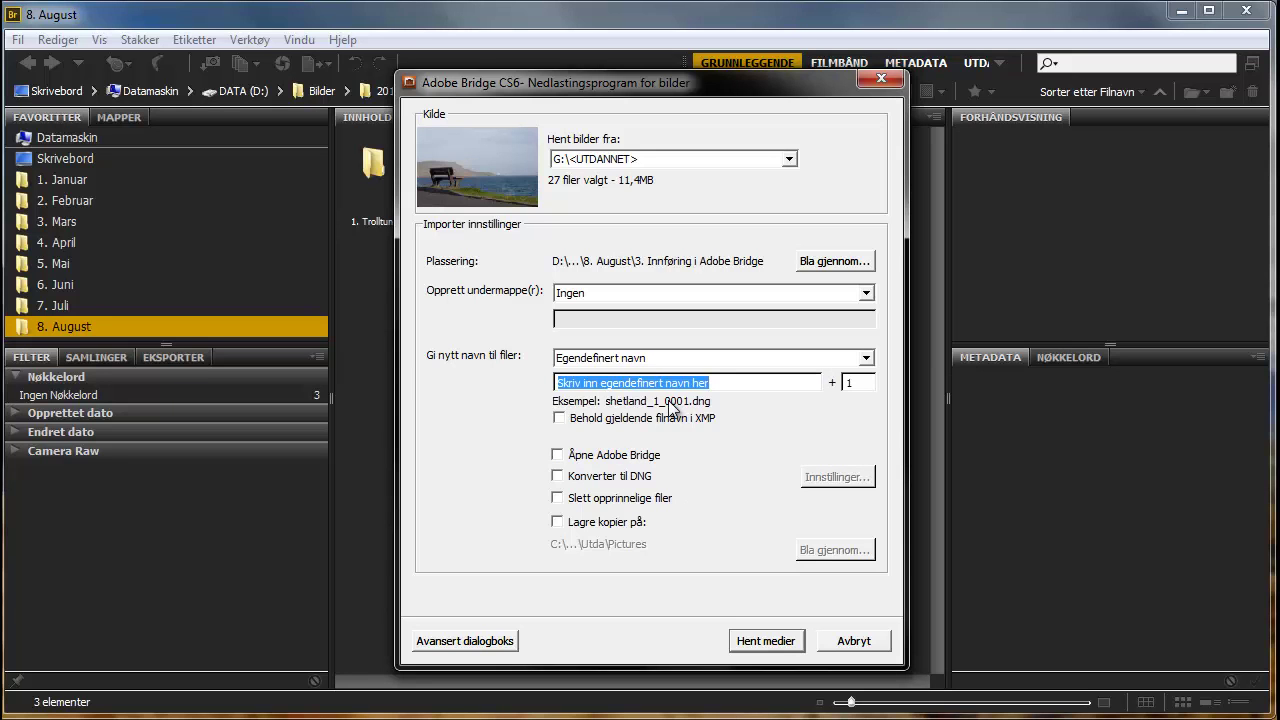
pyautogui.write('bridge')
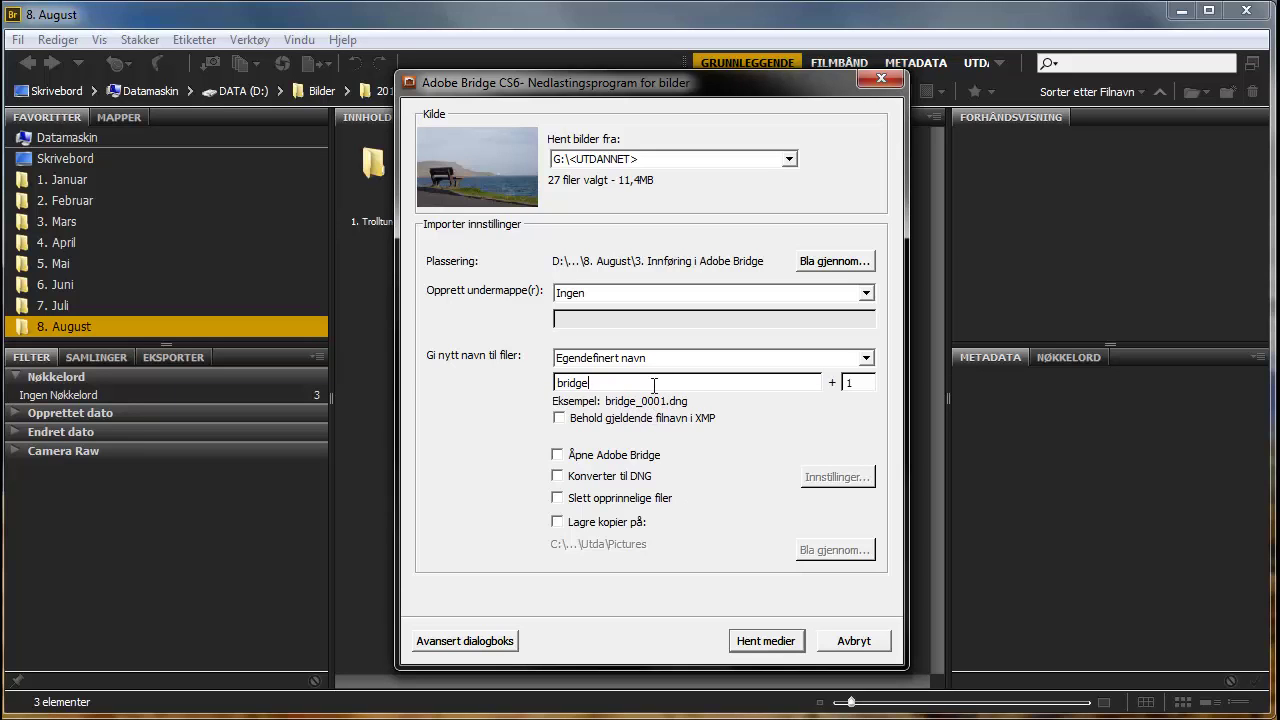
pyautogui.click(655, 358)
pyautogui.scroll(2, 723, 418)
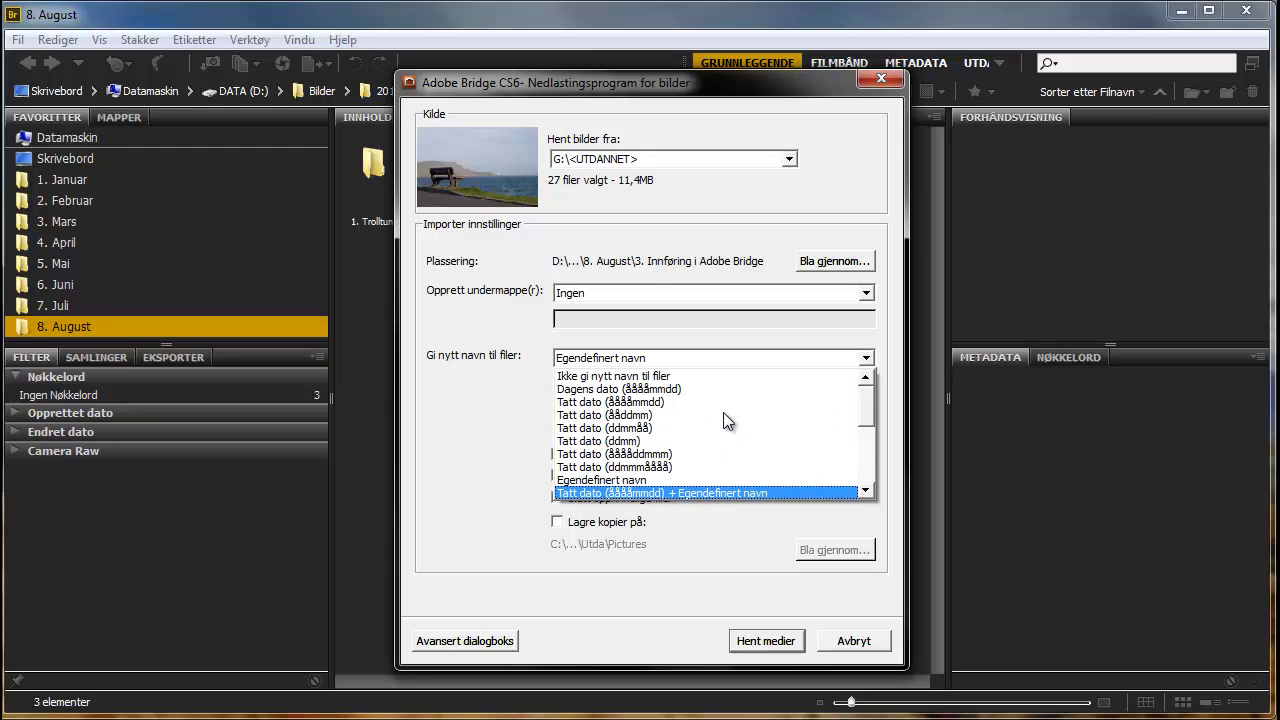
# Pick Ikke gi nytt navn til filer from the renaming options
pyautogui.click(630, 377)
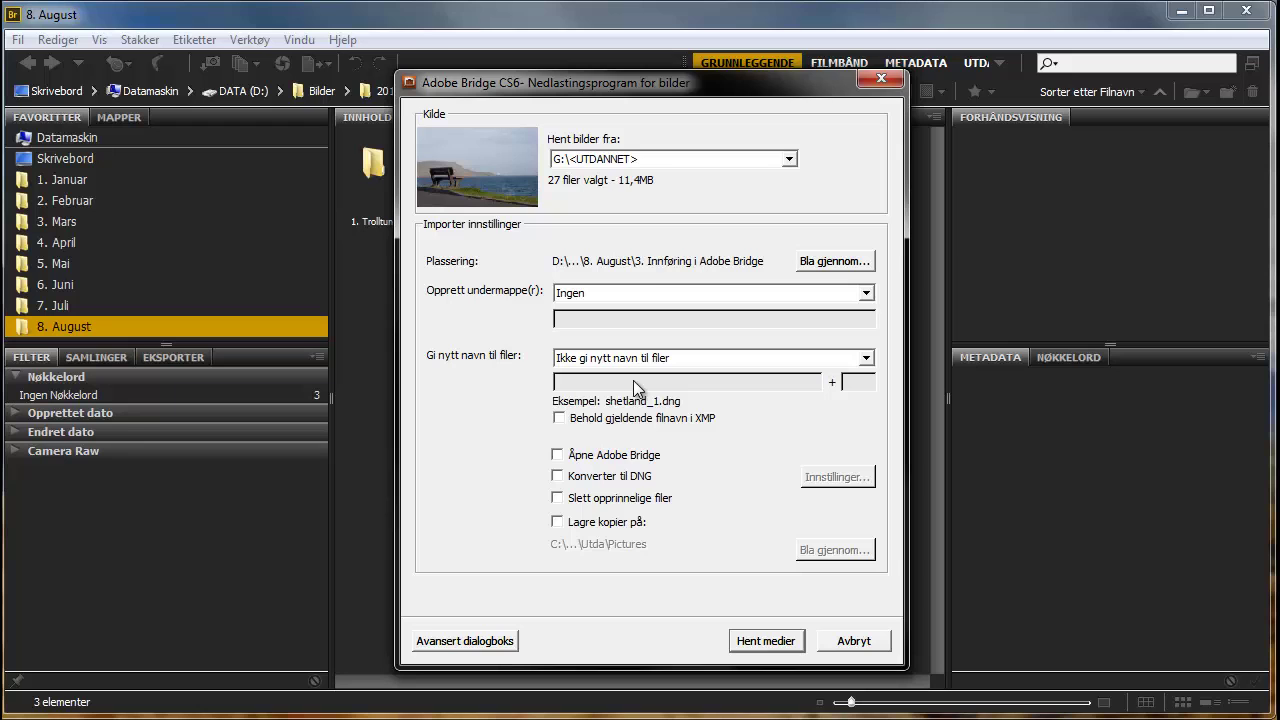
pyautogui.click(558, 456)
pyautogui.click(558, 456)
# Tick Konverter til DNG, review its JPEG preview settings, and cancel without changes
pyautogui.click(558, 478)
pyautogui.click(866, 480)
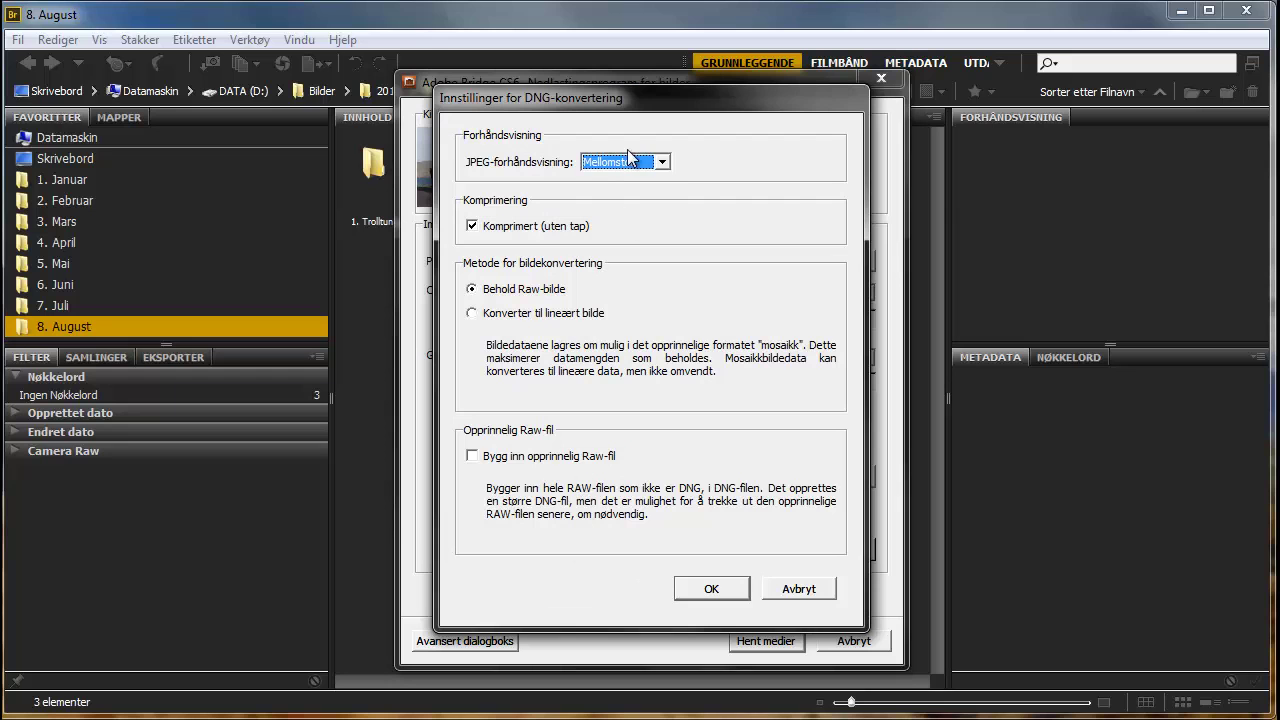
pyautogui.click(630, 165)
pyautogui.click(610, 164)
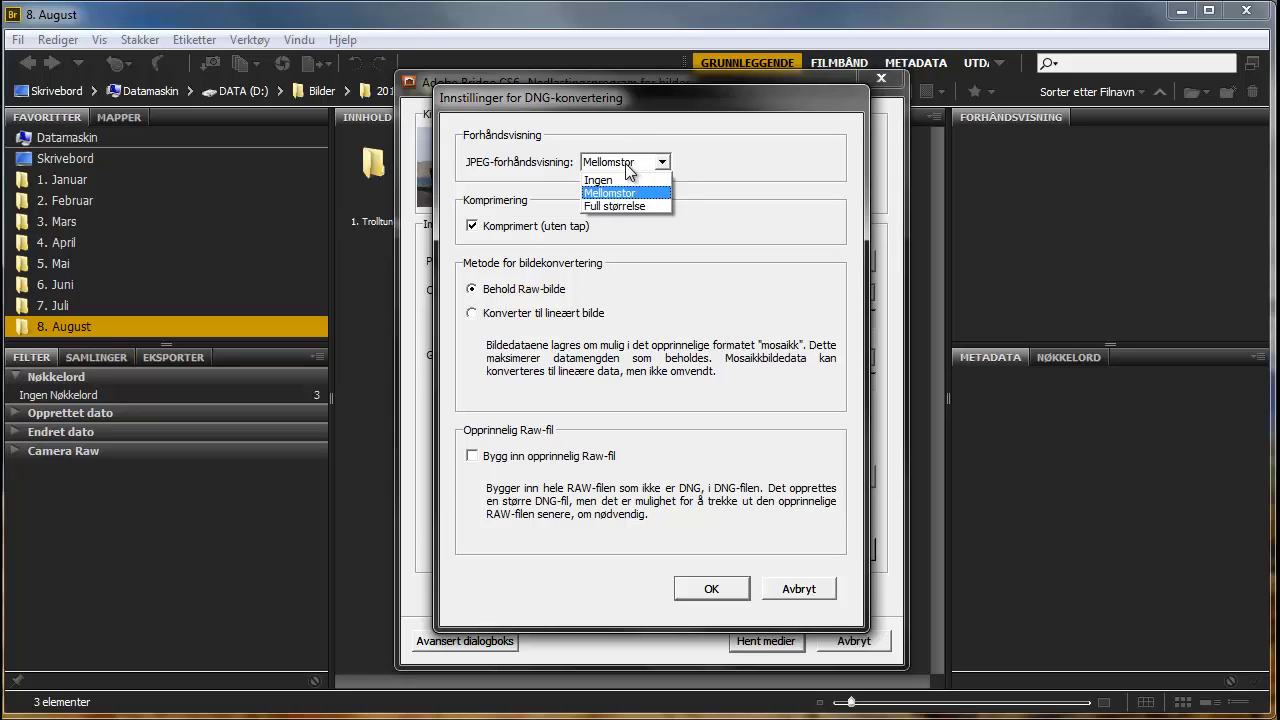
pyautogui.click(800, 592)
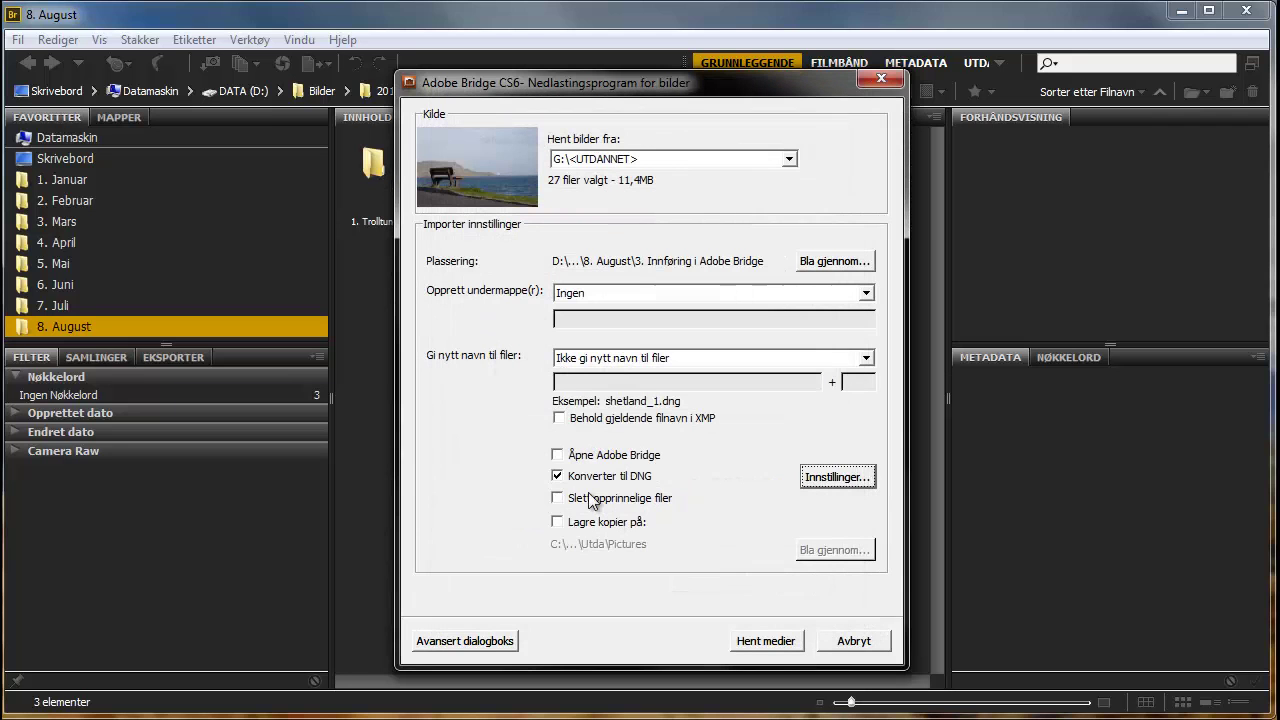
# Untick Konverter til DNG, and tick then untick Lagre kopier på
pyautogui.click(559, 477)
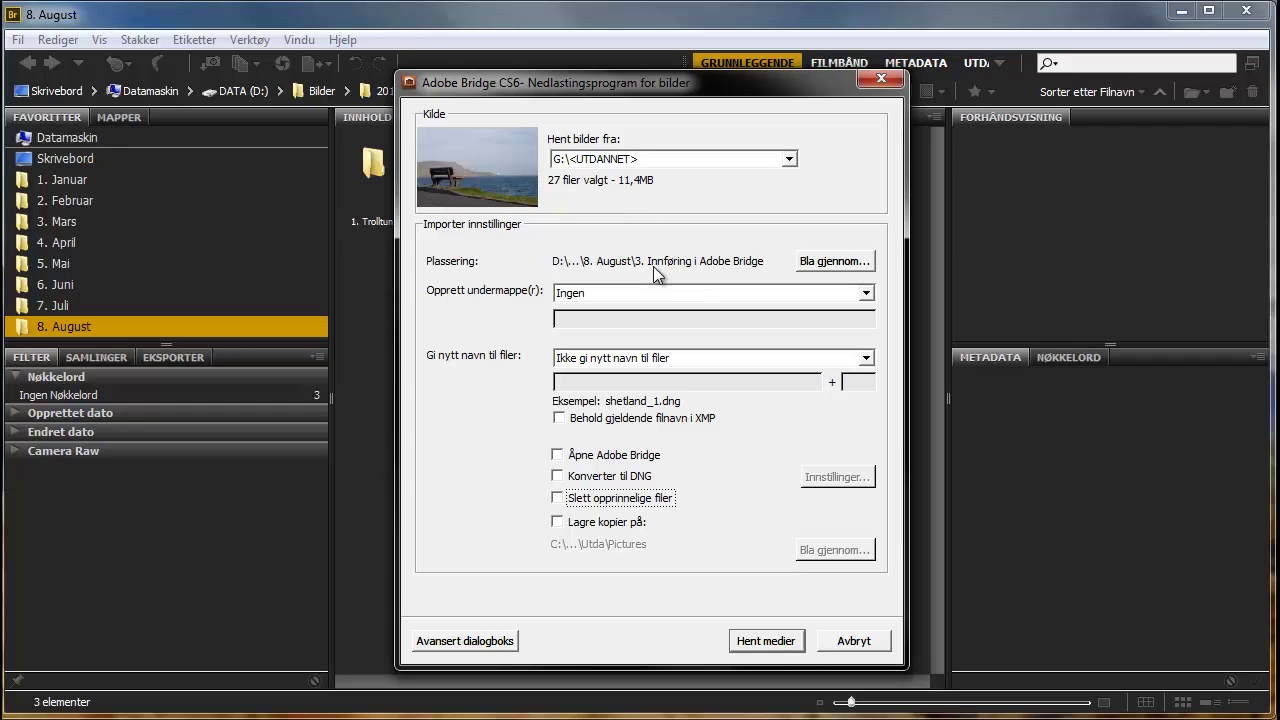
pyautogui.click(557, 522)
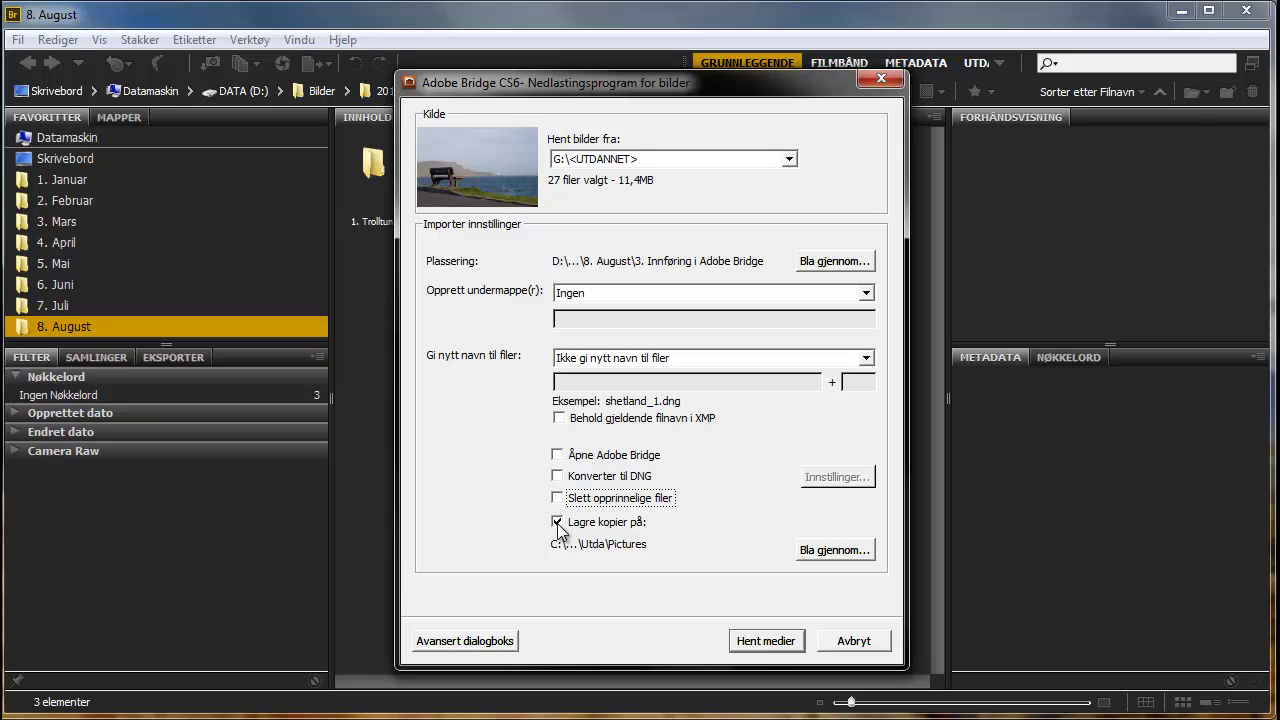
pyautogui.click(558, 526)
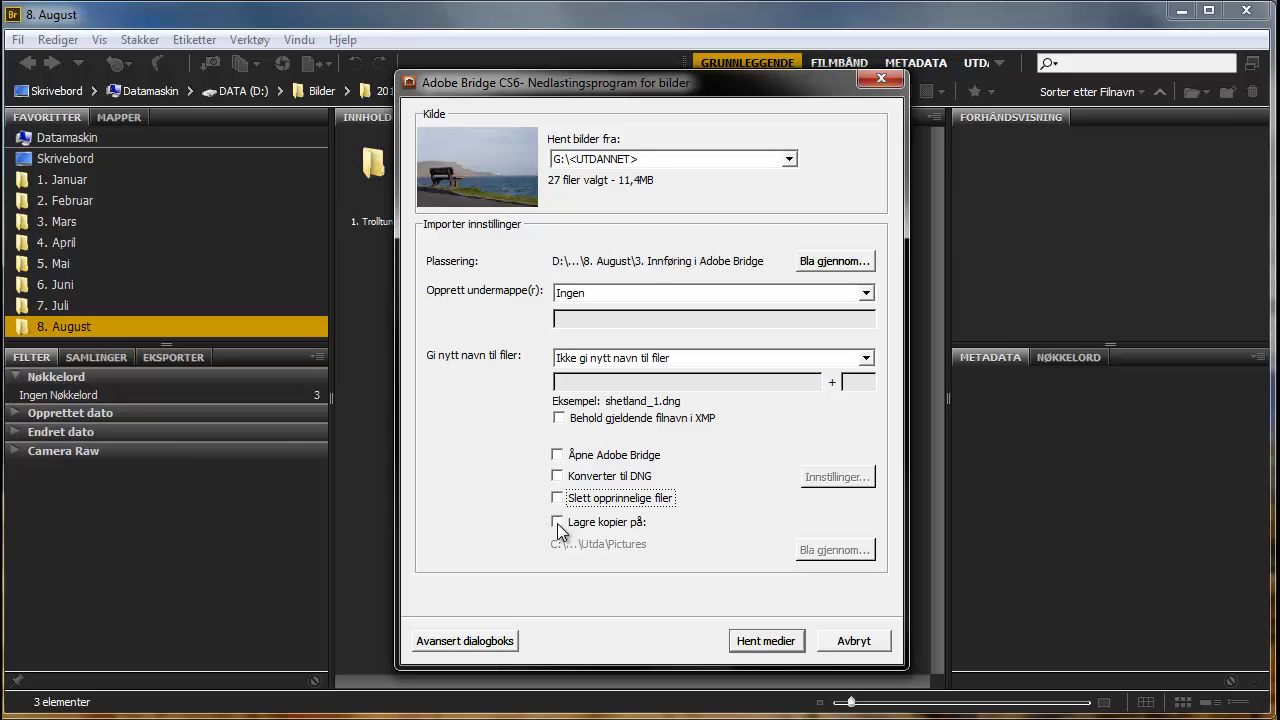
# Import the 27 photos and open the '3. Innføring i Adobe Bridge' folder
pyautogui.click(762, 641)
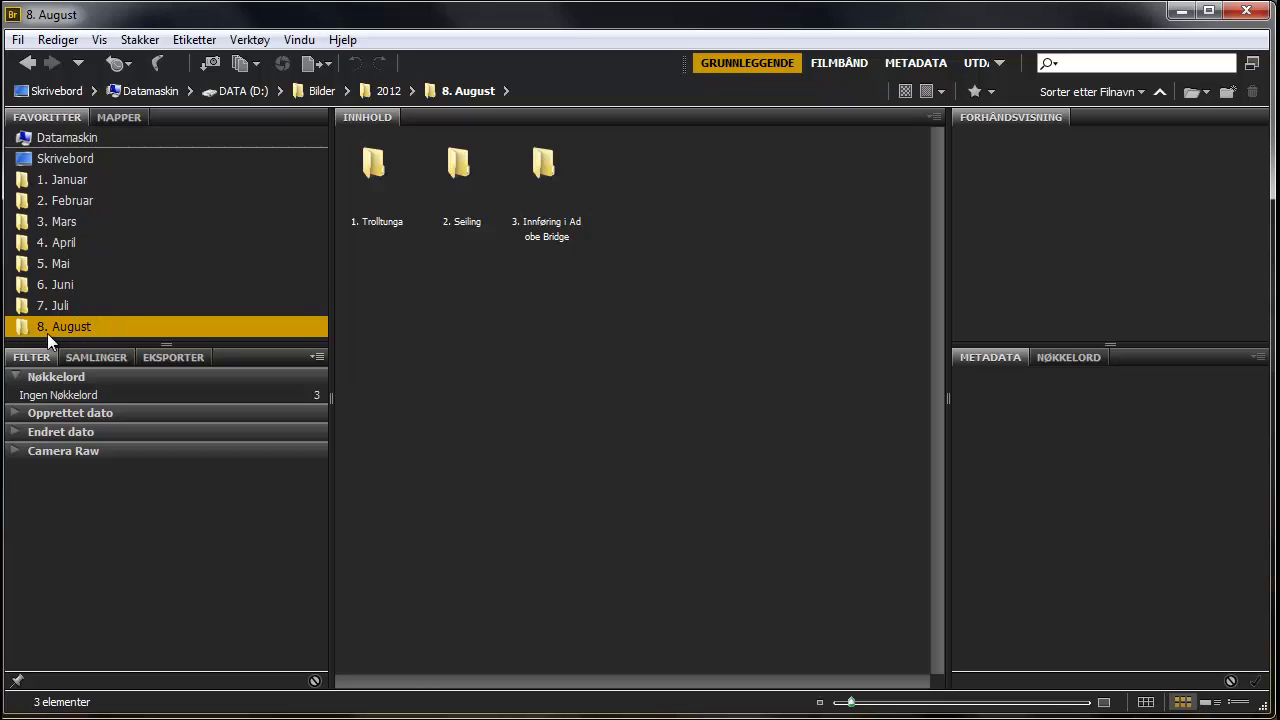
pyautogui.click(578, 199)
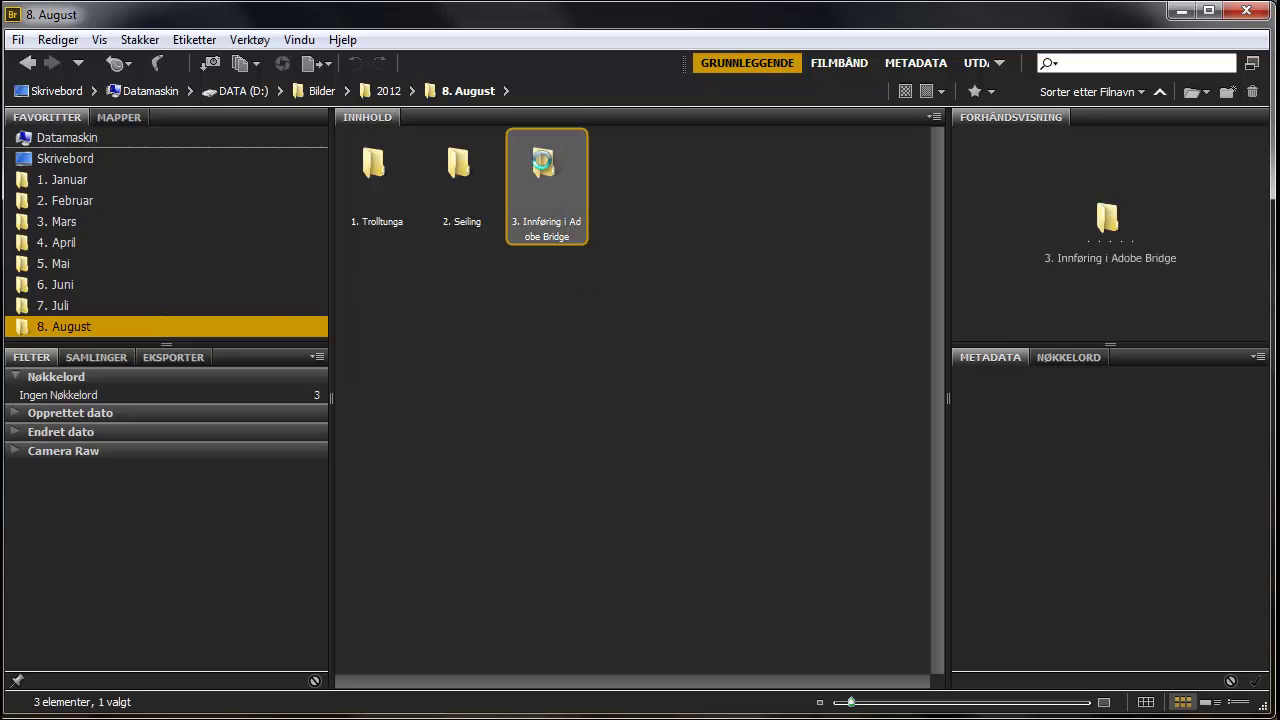
pyautogui.doubleClick(542, 160)
# Preview the shetland_2, shetland_5, shetland_12 and shetland_10 thumbnails
pyautogui.click(497, 160)
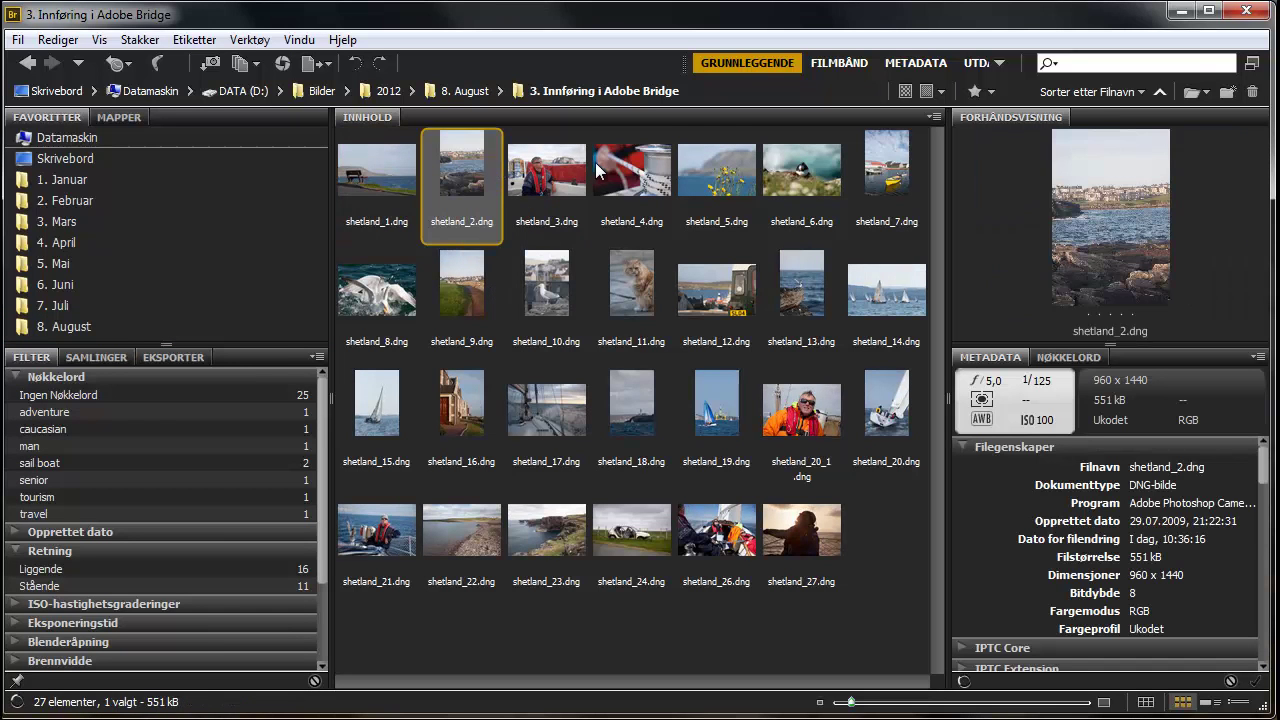
pyautogui.click(700, 165)
pyautogui.click(701, 310)
pyautogui.click(564, 297)
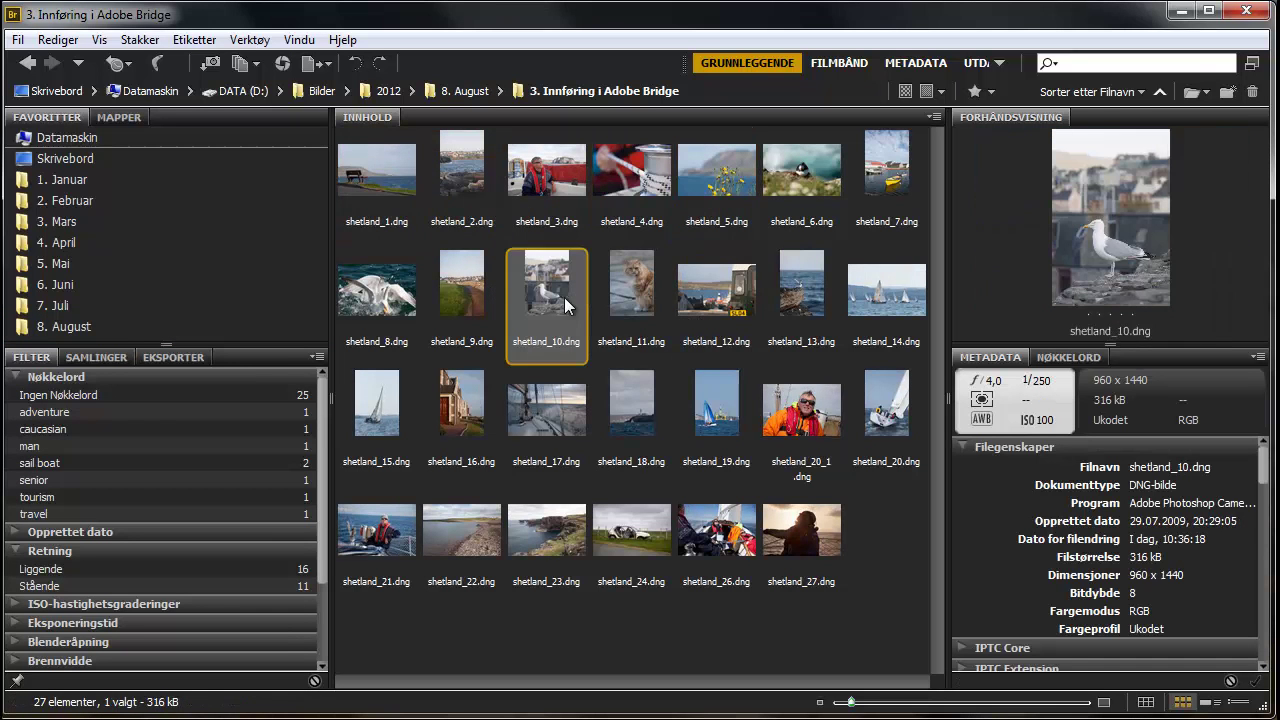